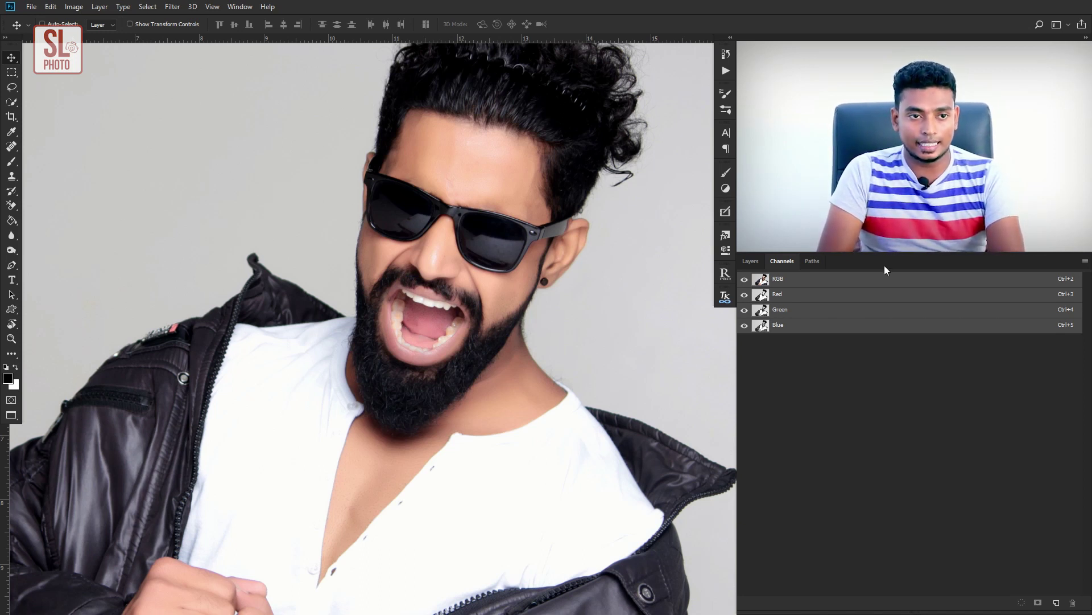
View the Red, Green and Blue channels one at a time to compare subject and background contrast
key("ctrl+5")
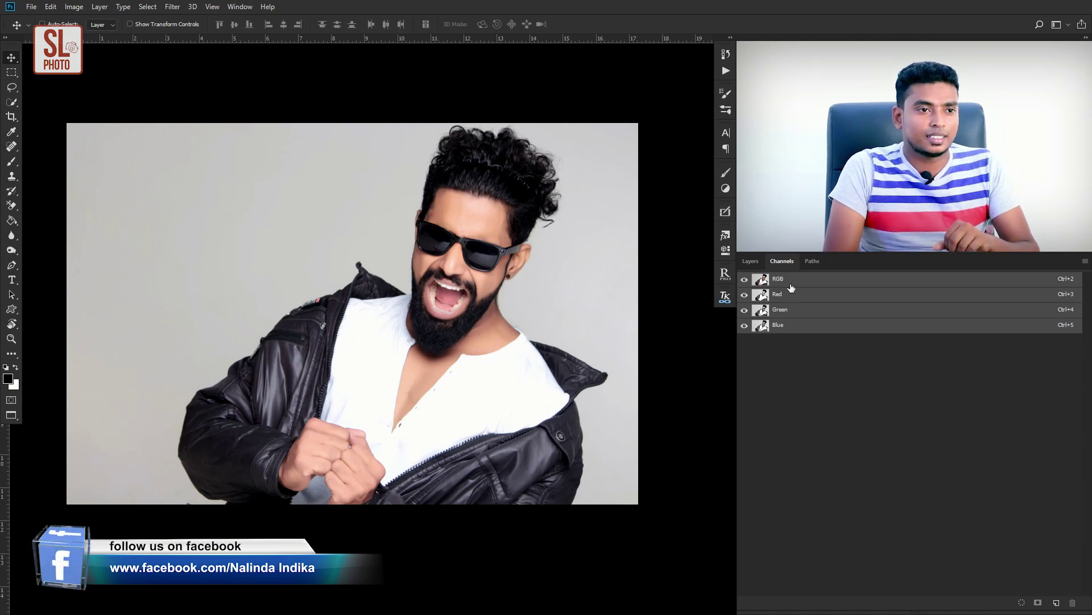
left_click(810, 295)
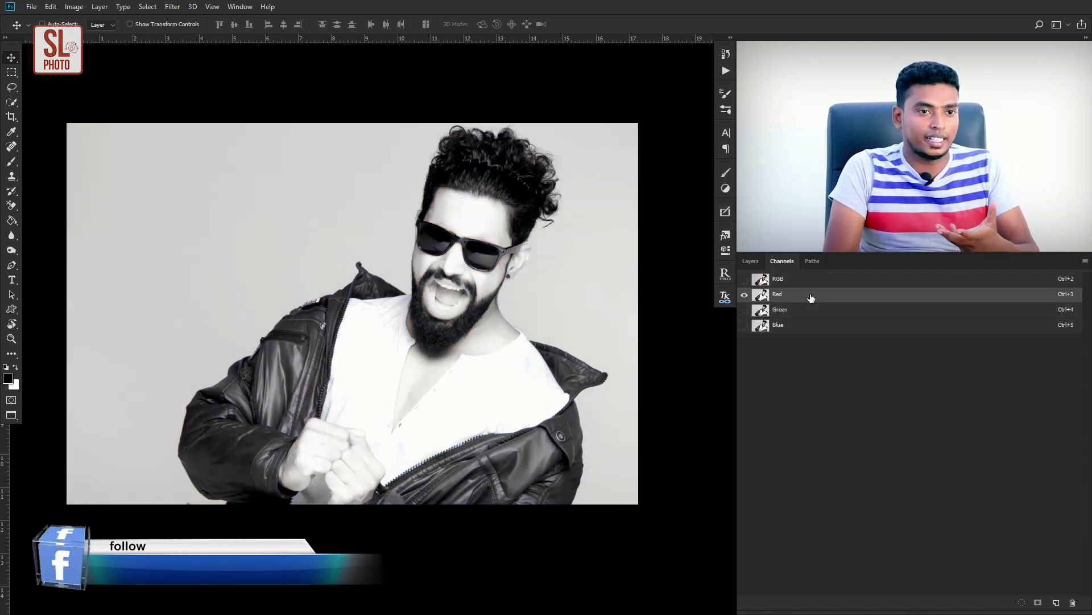
left_click(812, 316)
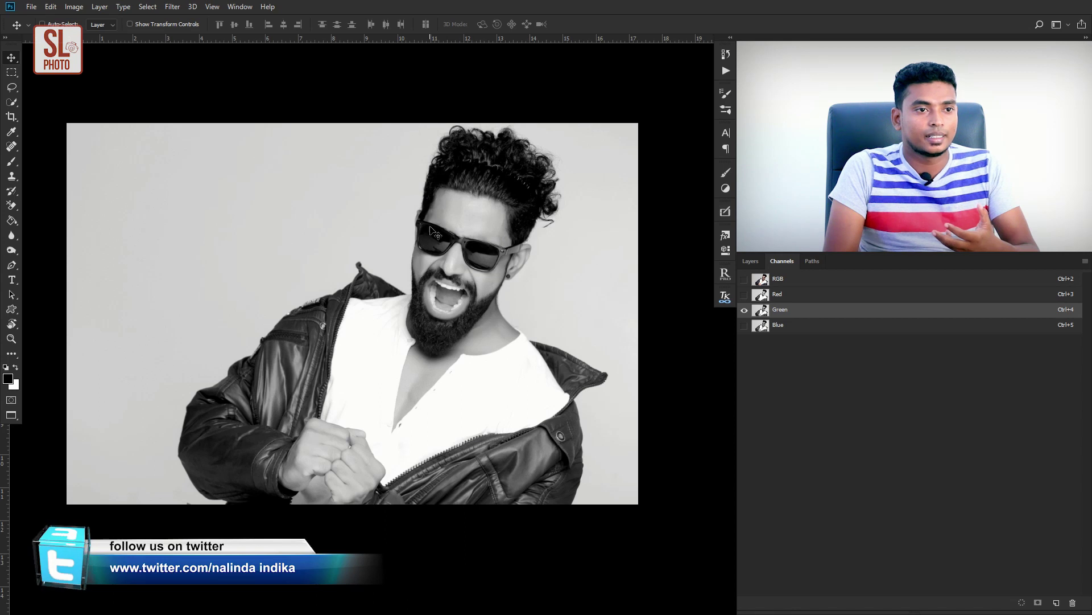
left_click(785, 328)
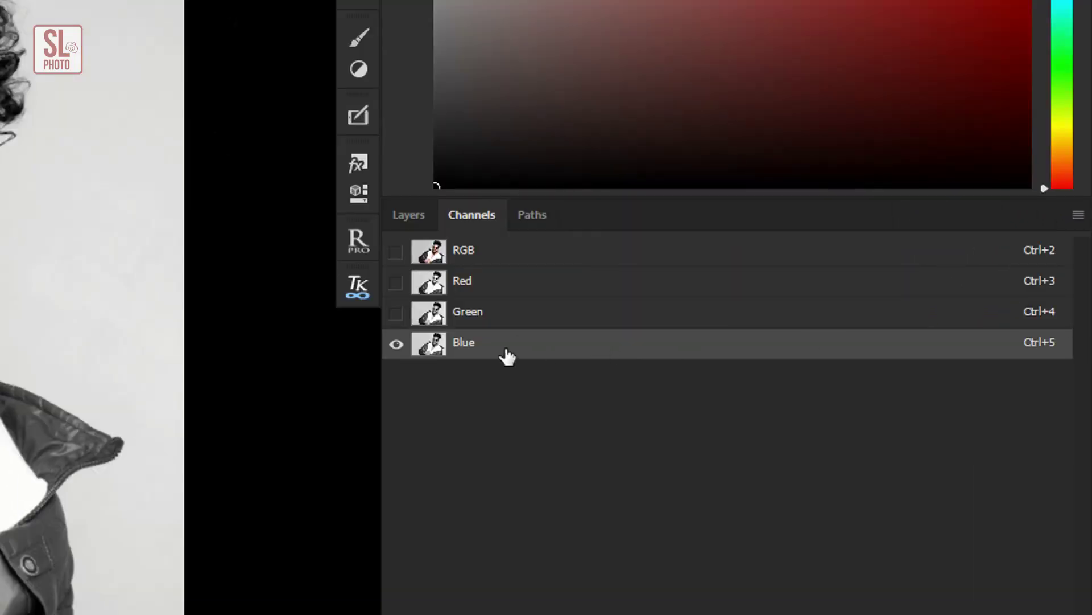
Duplicate the Blue channel
left_click_drag(492, 350, 910, 614)
left_click_drag(910, 547, 1018, 590)
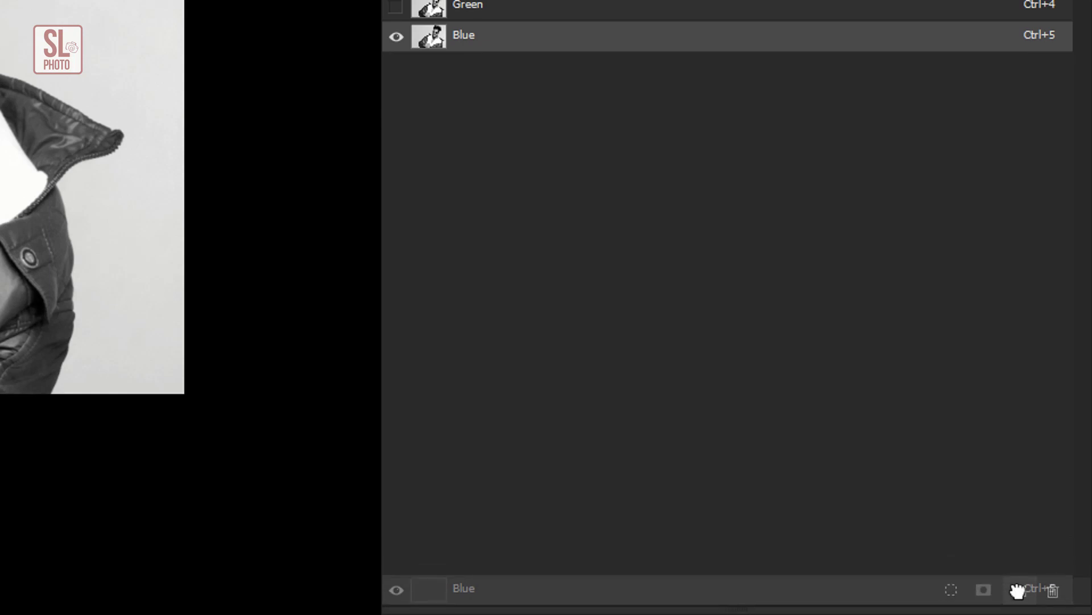
left_click_drag(1017, 590, 1021, 597)
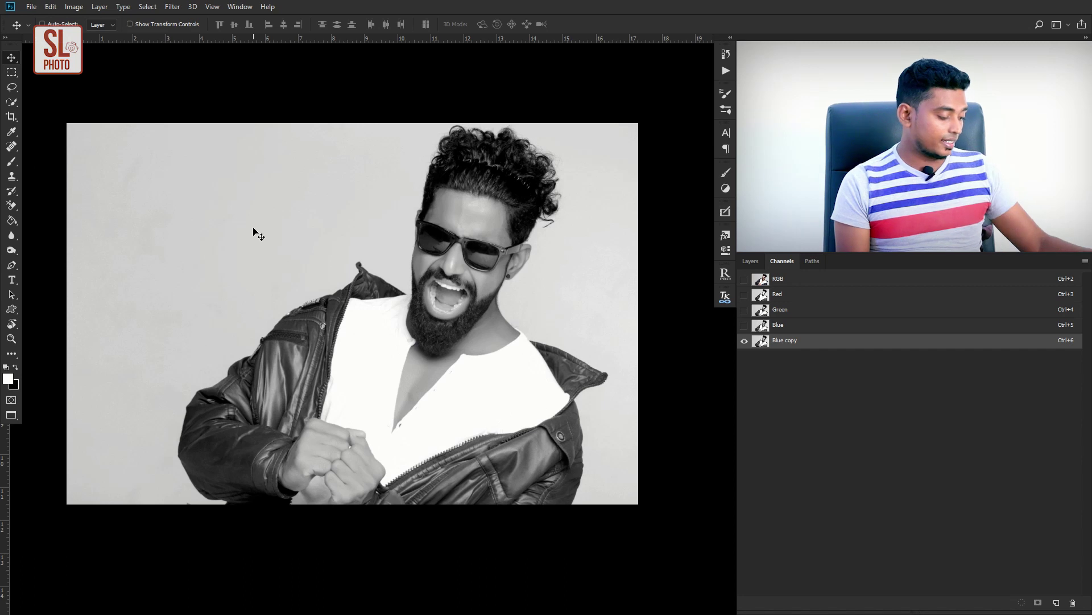
Start a Levels adjustment on the Blue copy channel with input black at 39 and input white at 211
key("ctrl+l")
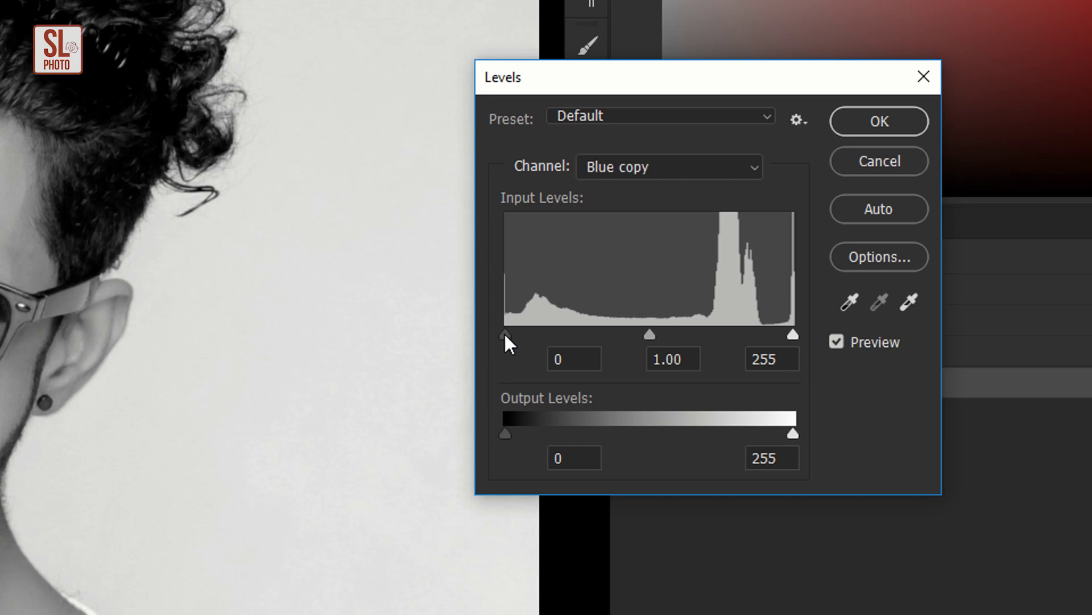
left_click_drag(505, 335, 549, 335)
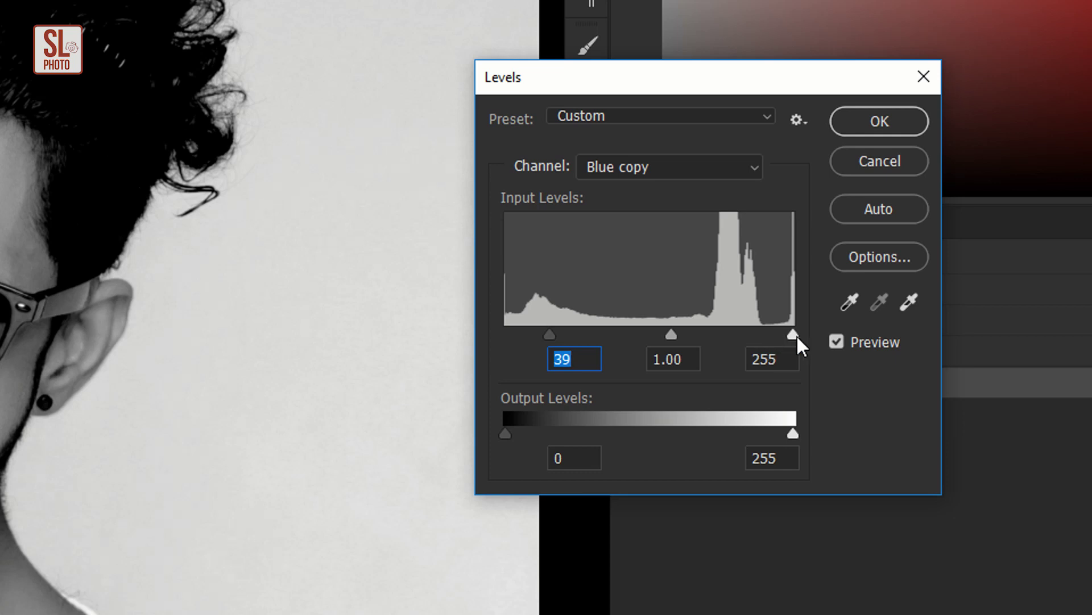
left_click_drag(795, 336, 743, 339)
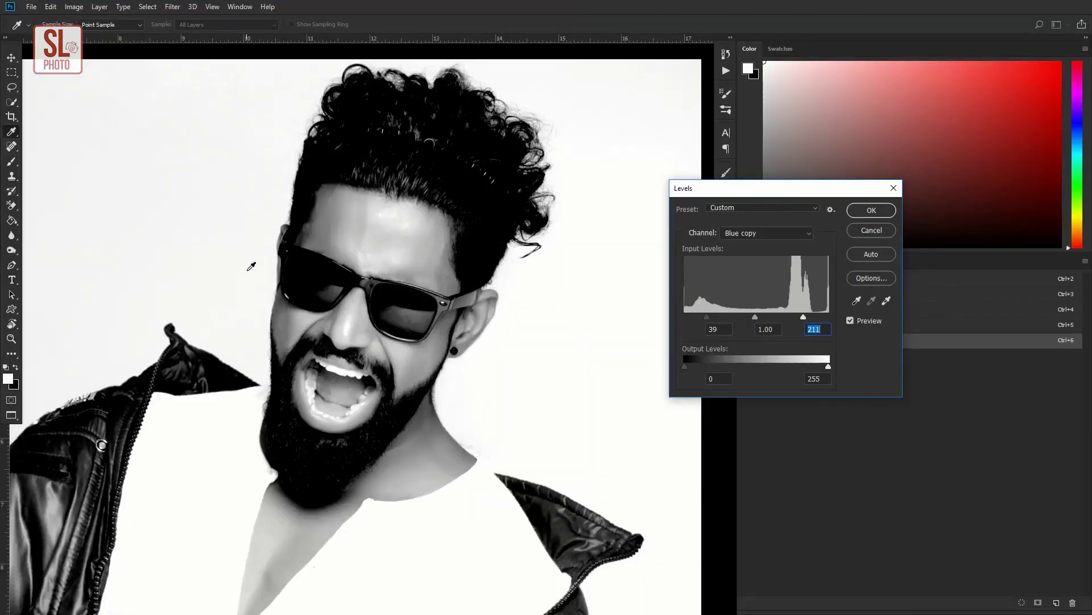
Refine the Blue copy channel's input levels to black 67, midtone 0.55 and white 203, and apply the adjustment
left_click_drag(360, 234, 395, 257)
key("ctrl+minus")
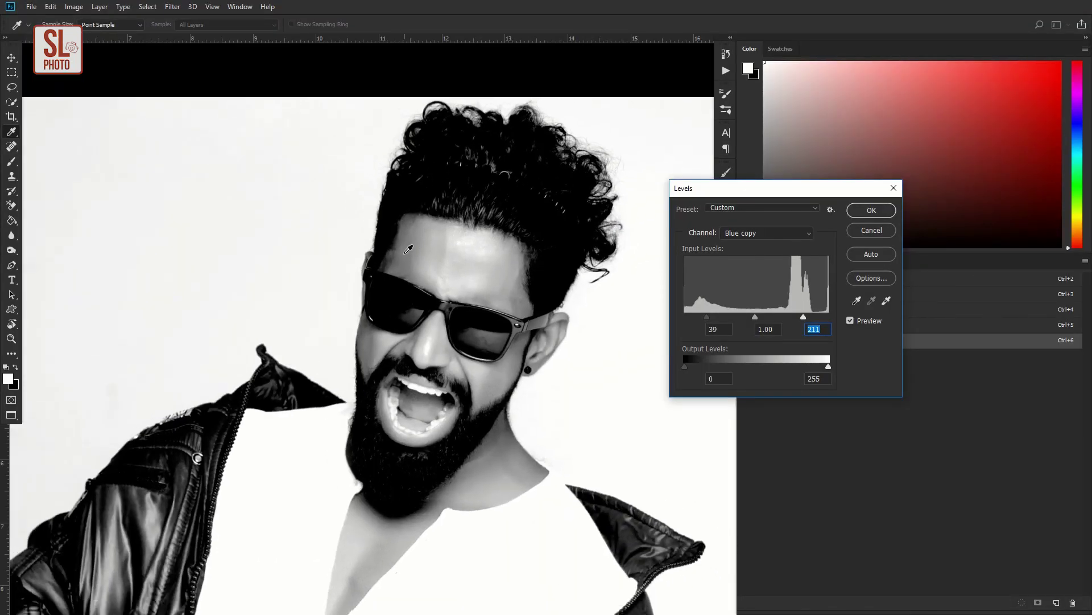
left_click_drag(535, 302, 477, 190)
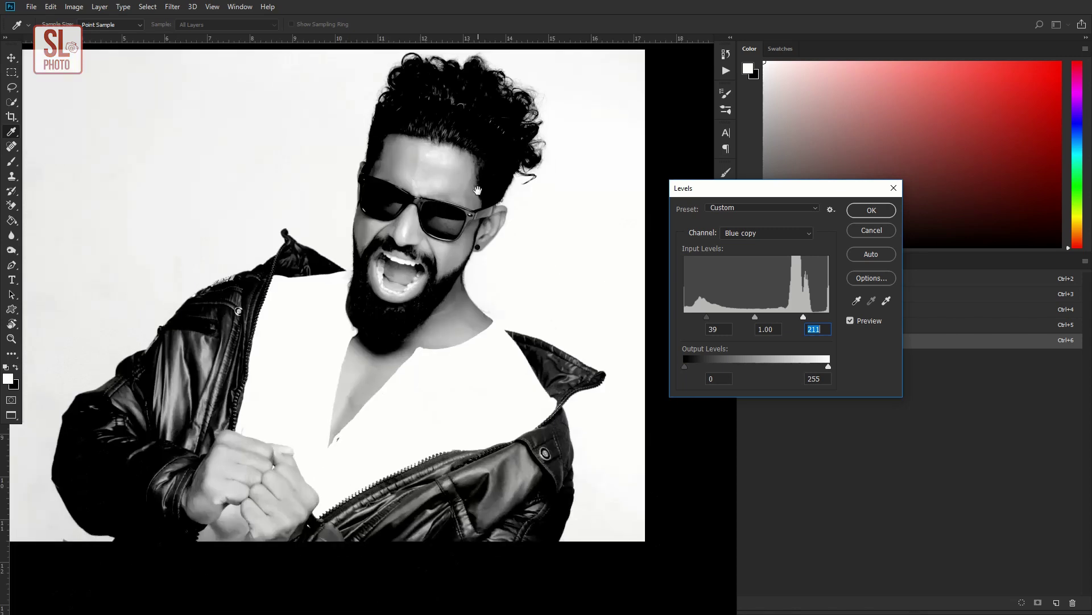
left_click_drag(709, 316, 716, 317)
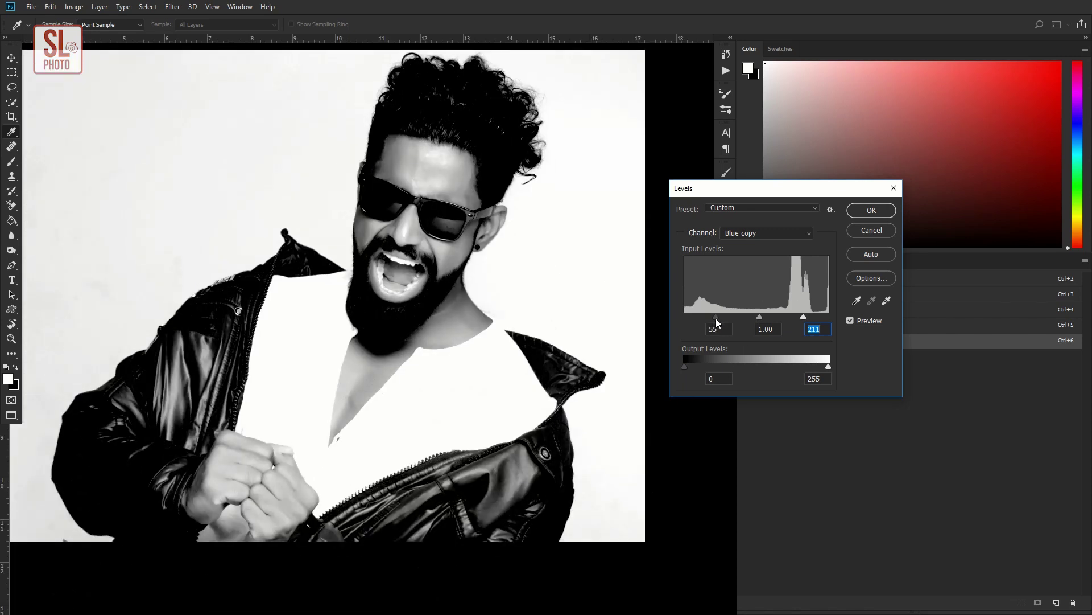
left_click_drag(803, 317, 800, 316)
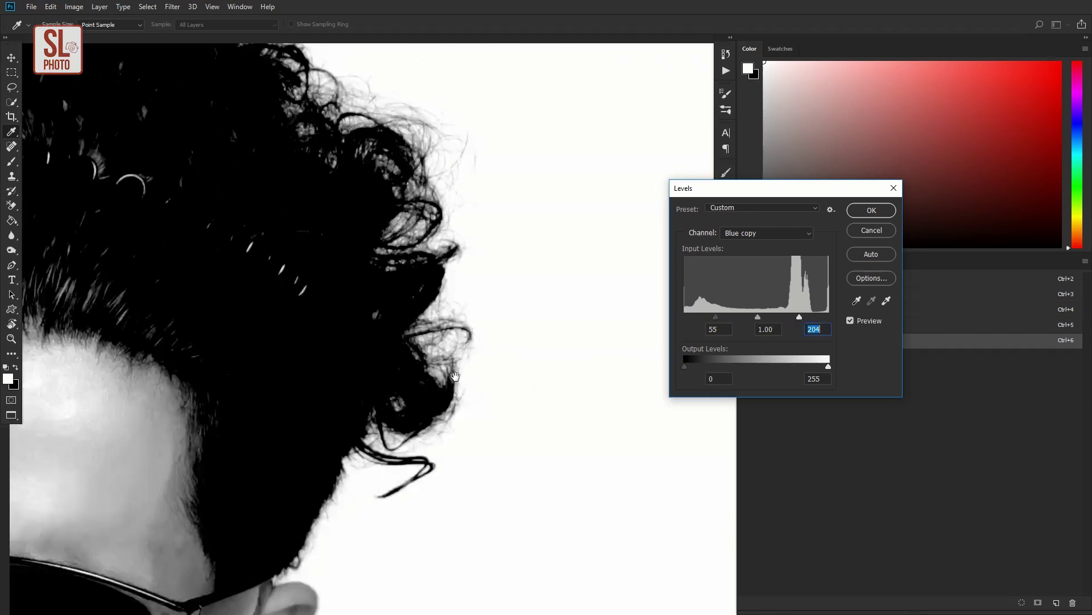
left_click_drag(316, 144, 459, 358)
key("ctrl+plus")
key("ctrl+plus")
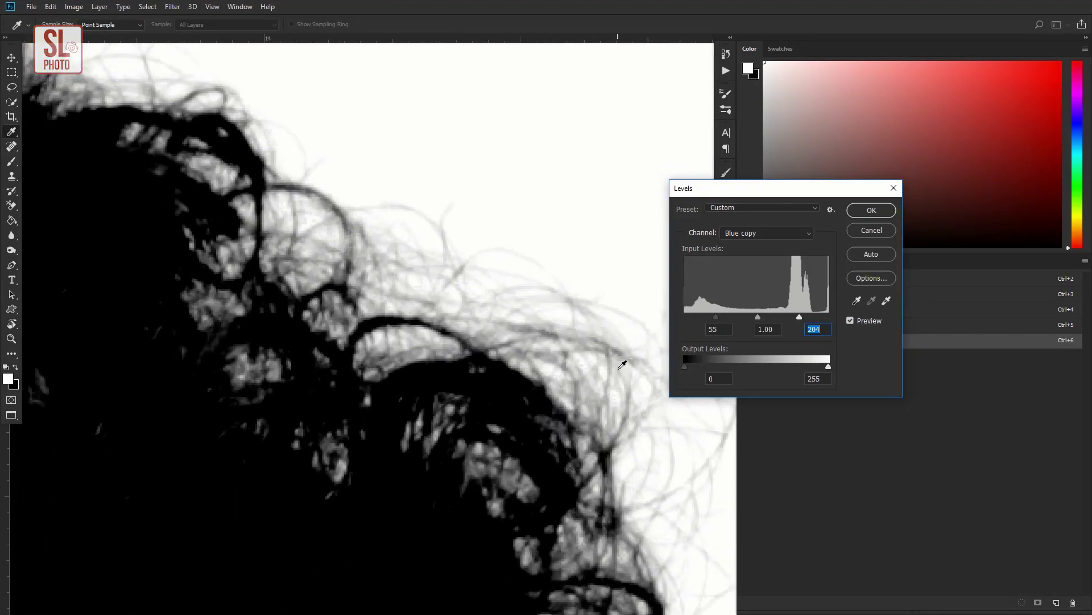
left_click_drag(801, 316, 798, 317)
left_click_drag(716, 317, 799, 317)
left_click(878, 207)
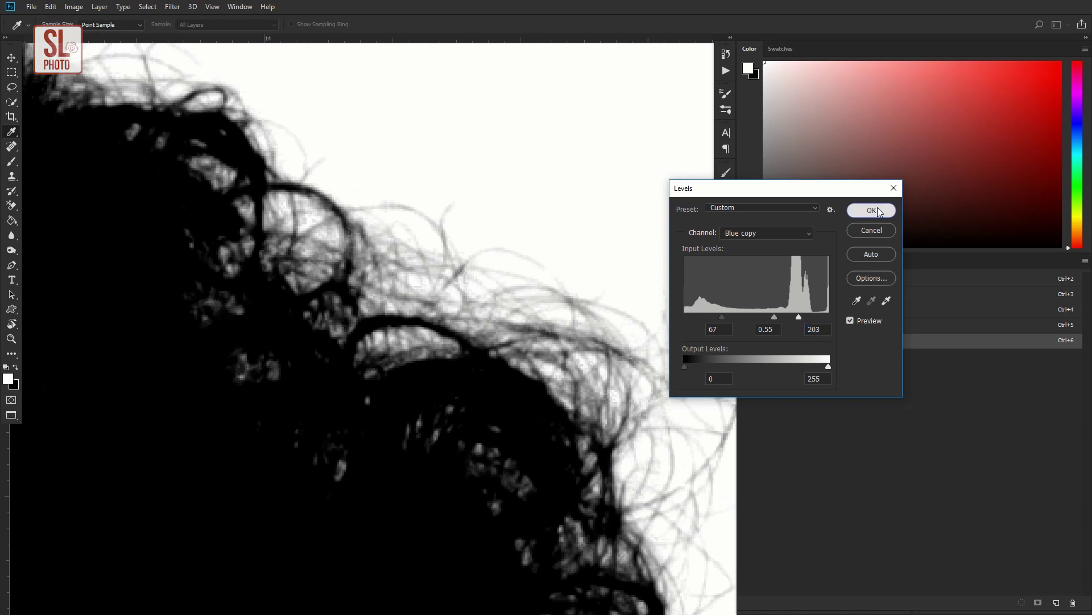
Examine the hair edges, the face and the jacket in the adjusted Blue copy channel
scroll(380, 409, "down", 10)
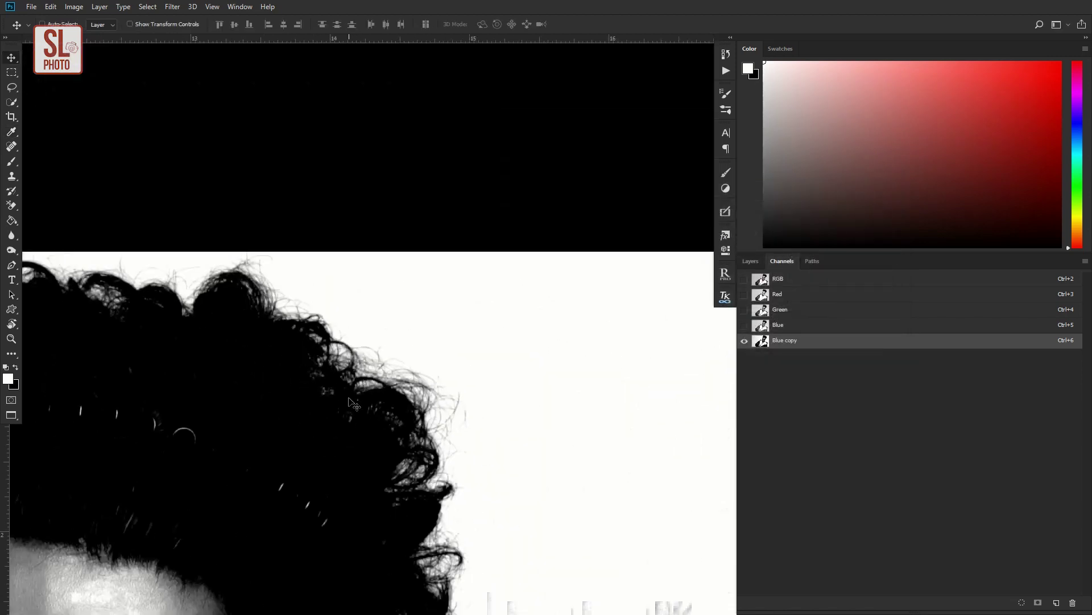
left_click_drag(423, 360, 529, 192)
left_click_drag(469, 255, 543, 155)
left_click_drag(436, 409, 530, 149)
scroll(502, 416, "down", 10)
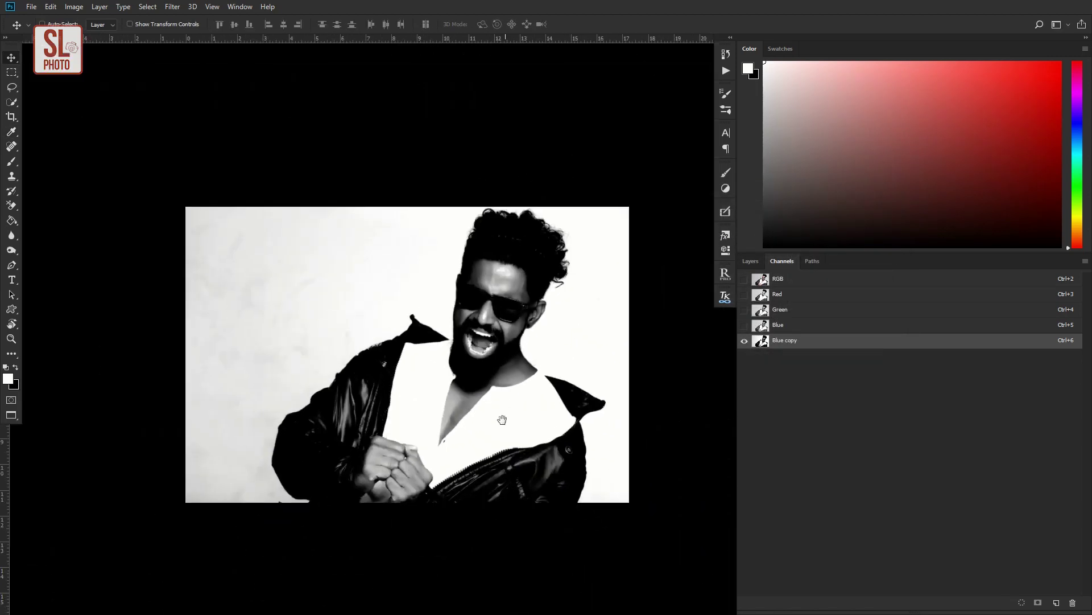
left_click_drag(503, 422, 513, 347)
scroll(448, 364, "up", 6)
left_click_drag(521, 413, 468, 444)
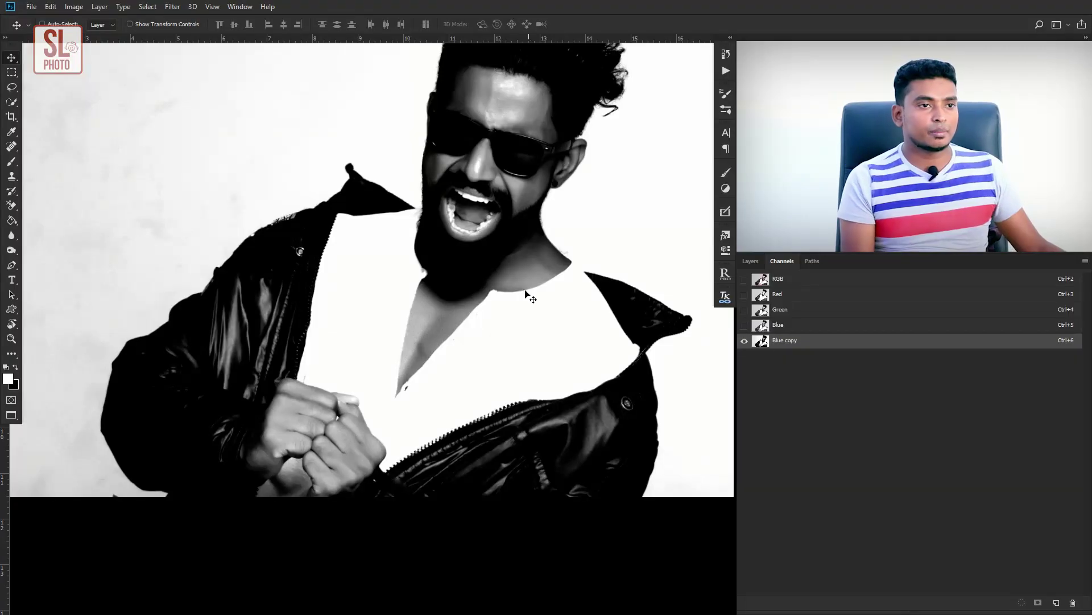
Start a Pen path just inside the jacket's outline, from below the sleeve over the shoulder to the collar tip beside the beard
scroll(410, 329, "up", 2)
scroll(404, 324, "down", 2)
scroll(398, 319, "left", 1)
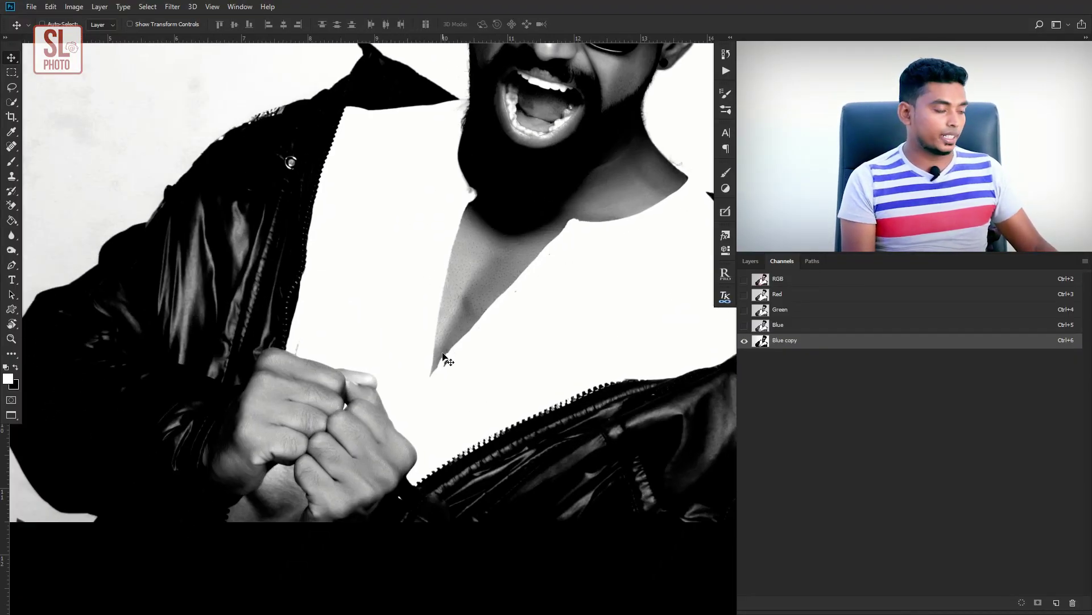
left_click(11, 265)
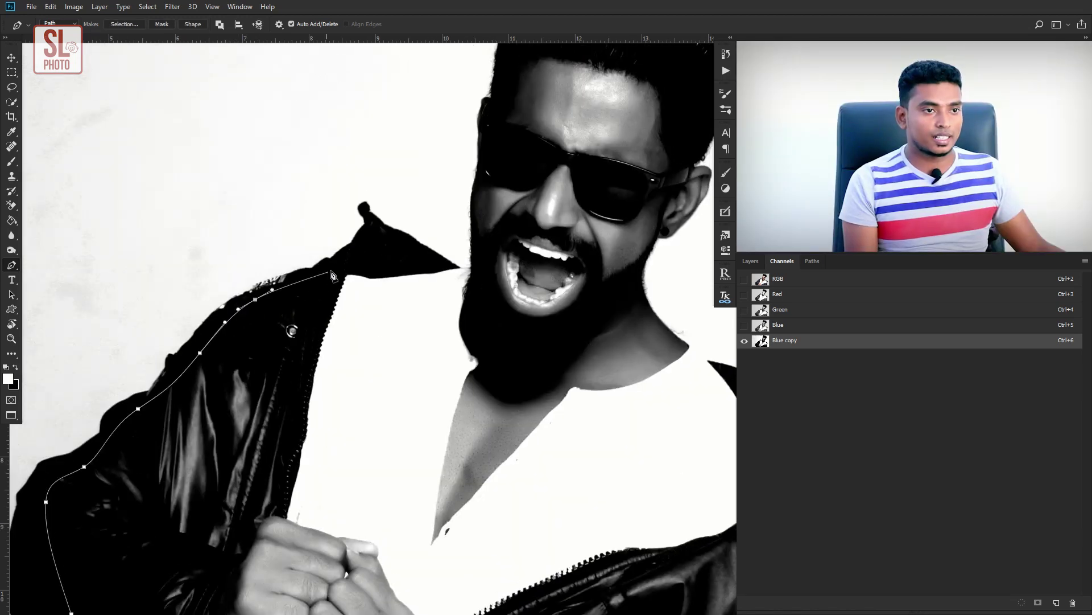
left_click_drag(332, 268, 361, 249)
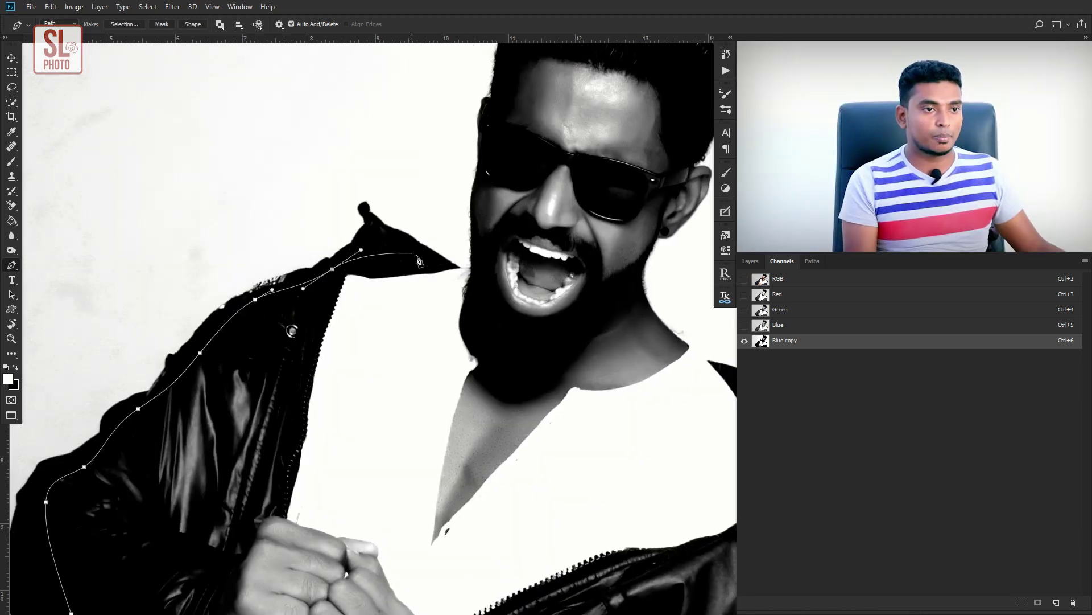
left_click(461, 267)
scroll(462, 269, "up", 5)
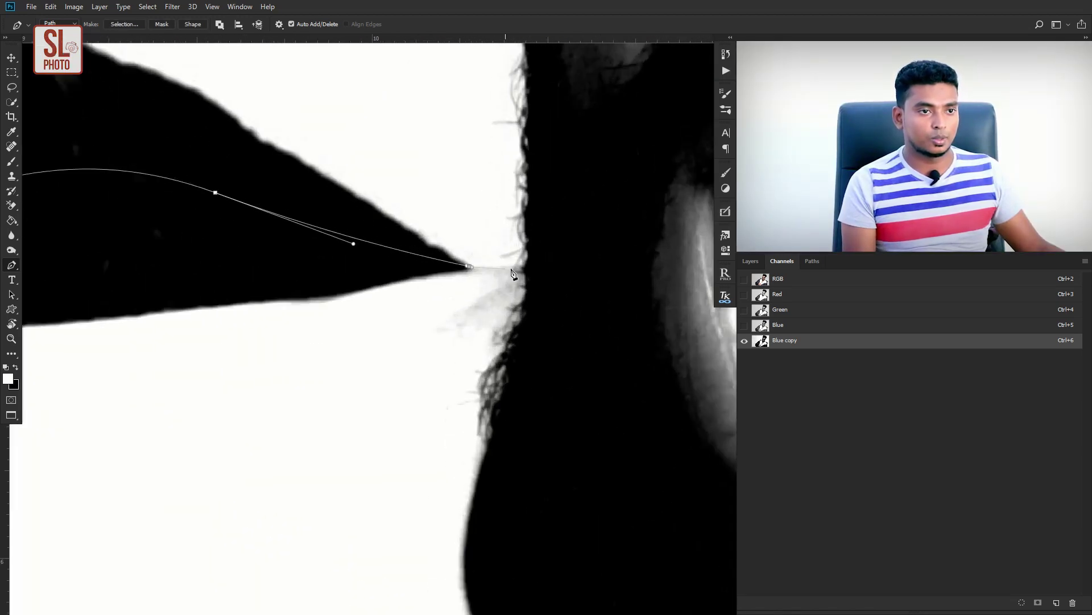
Continue the path from the collar tip up along the cheek and ear and over the top of the hair
left_click(538, 270)
scroll(538, 272, "down", 3)
left_click_drag(394, 307, 397, 276)
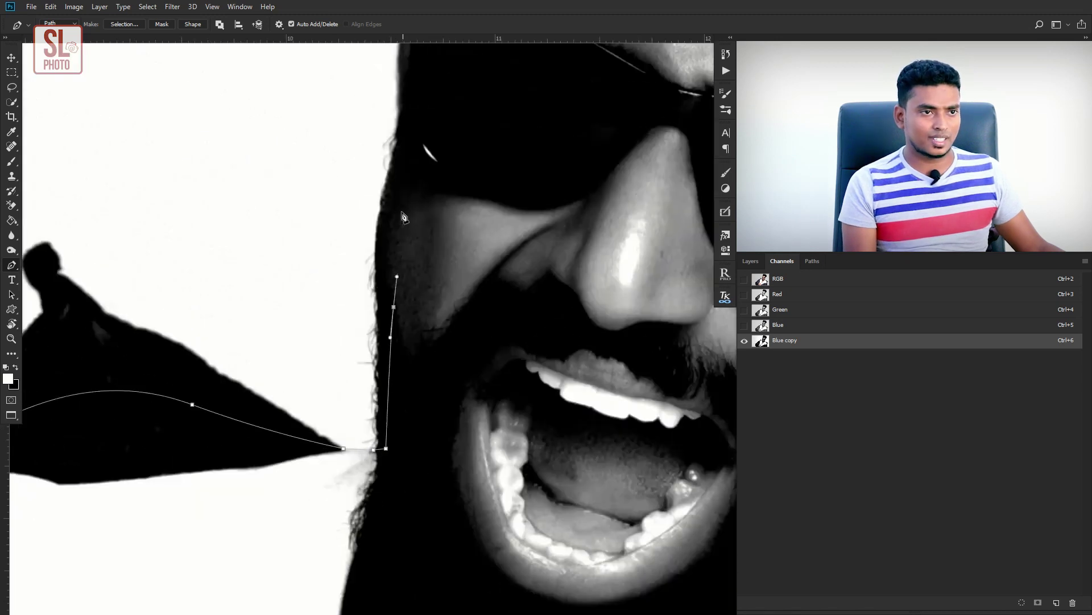
left_click_drag(398, 194, 414, 147)
left_click_drag(413, 147, 317, 509)
left_click_drag(335, 394, 354, 312)
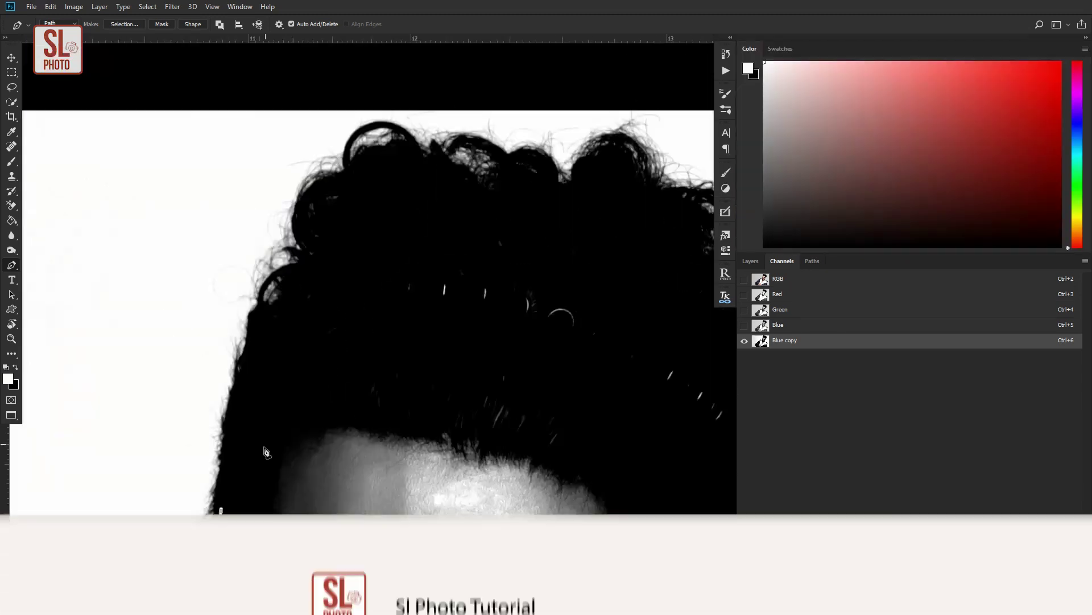
left_click_drag(471, 224, 566, 232)
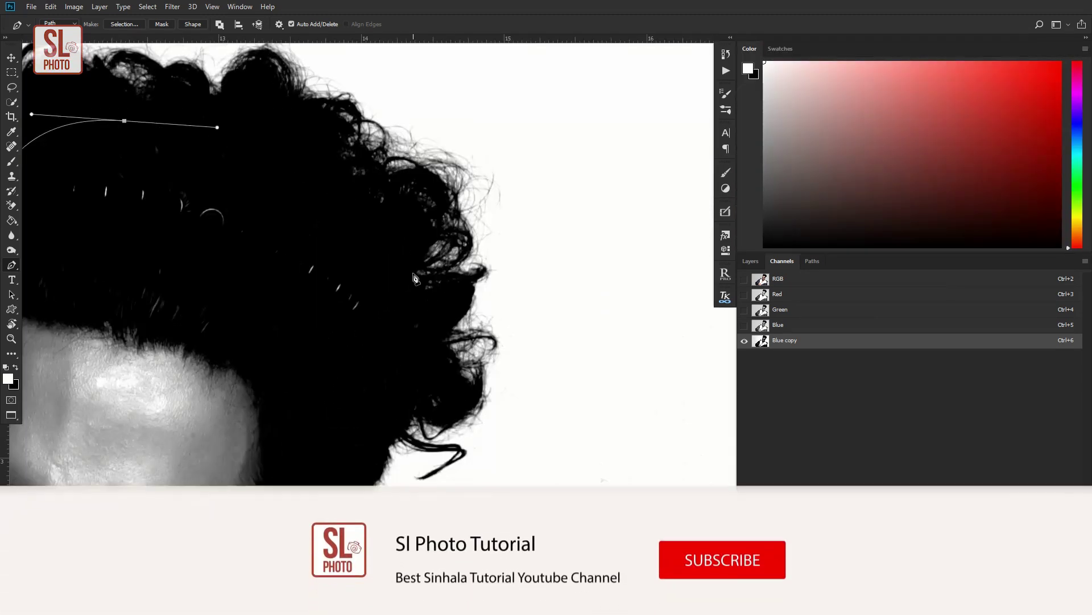
Carry the path down past the other ear, neck and collar, and close it below the image around the jacket
left_click_drag(340, 214, 334, 244)
mouse_move(322, 138)
left_mouse_down()
mouse_move(307, 171)
mouse_move(363, 219)
left_mouse_up()
left_click(493, 323)
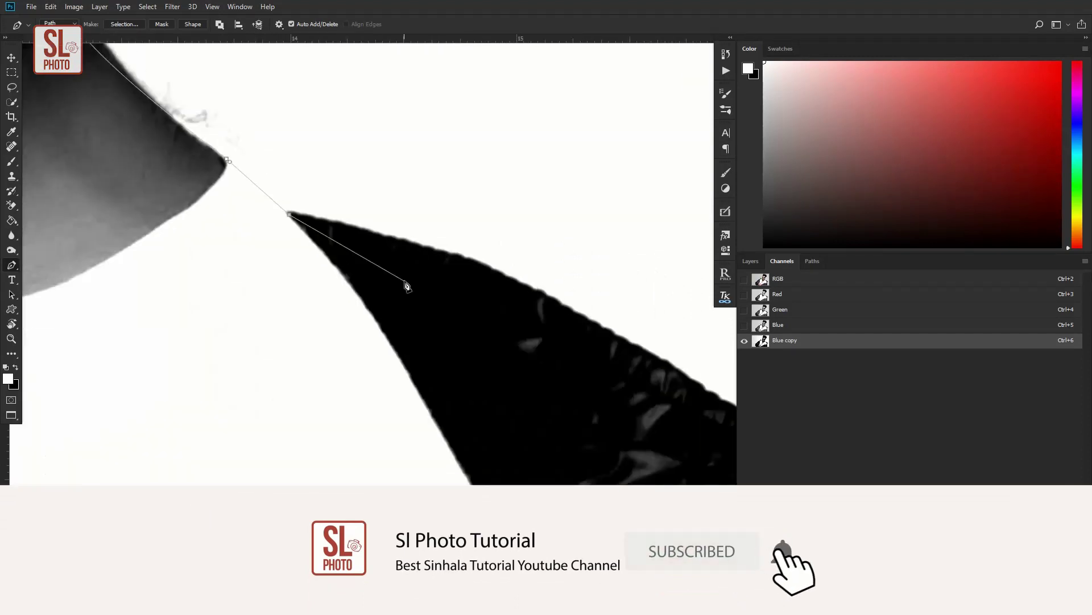
left_click(409, 286)
left_click(519, 230)
left_click_drag(471, 480, 456, 475)
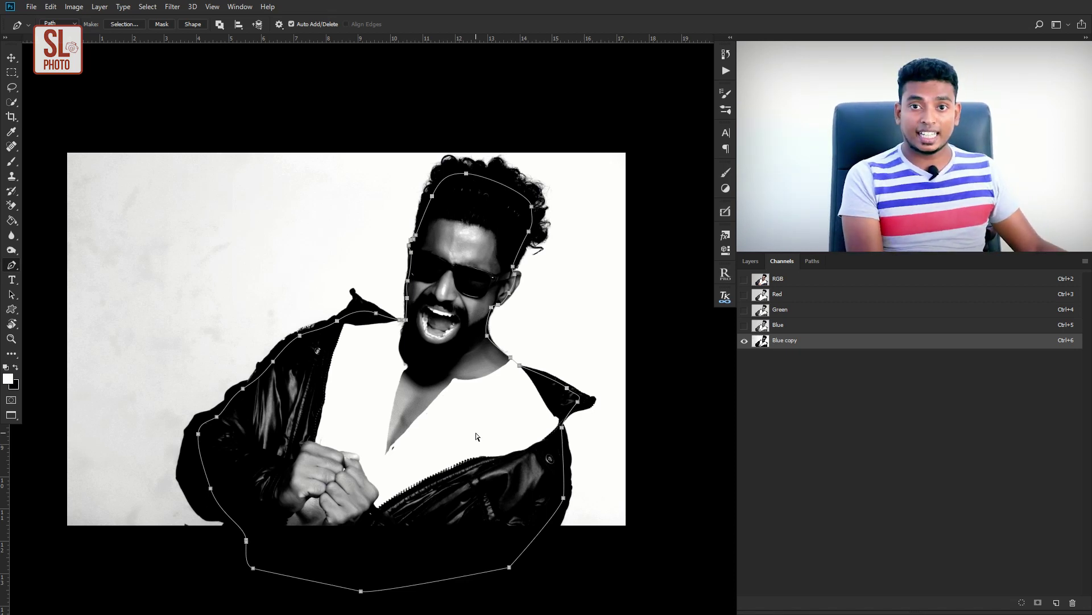
Convert the closed path to a selection, fill the man's figure with black in the Blue copy channel, and deselect
key("ctrl+Return")
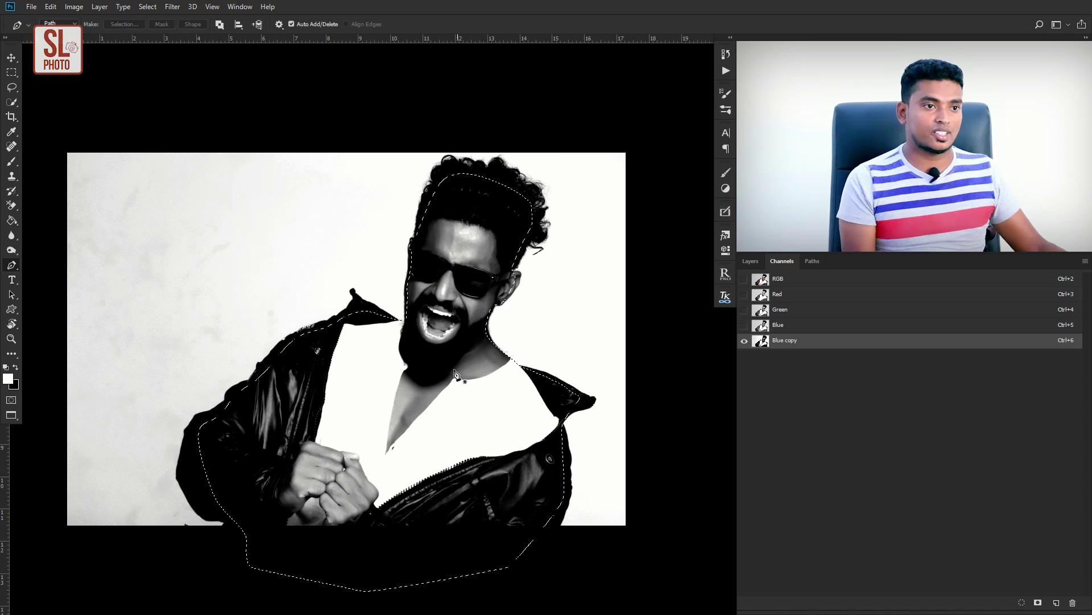
scroll(464, 364, "up", 2)
scroll(472, 339, "up", 3)
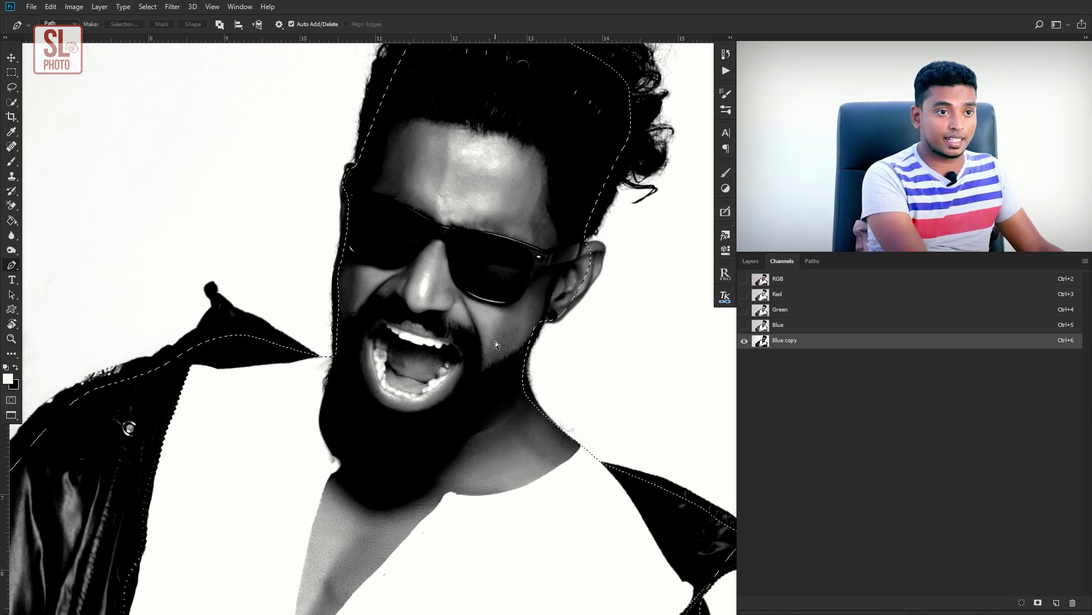
key("ctrl+BackSpace")
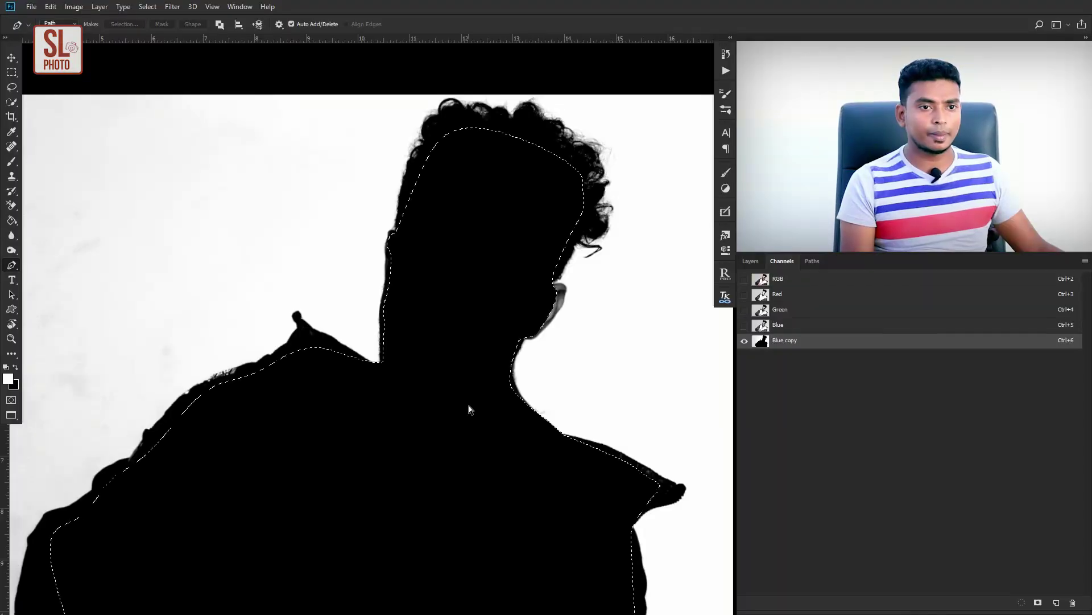
key("ctrl+d")
Examine the black silhouette's edges, the ear and the surrounding background in the Blue copy channel for leftover gray areas
left_click_drag(531, 443, 416, 204)
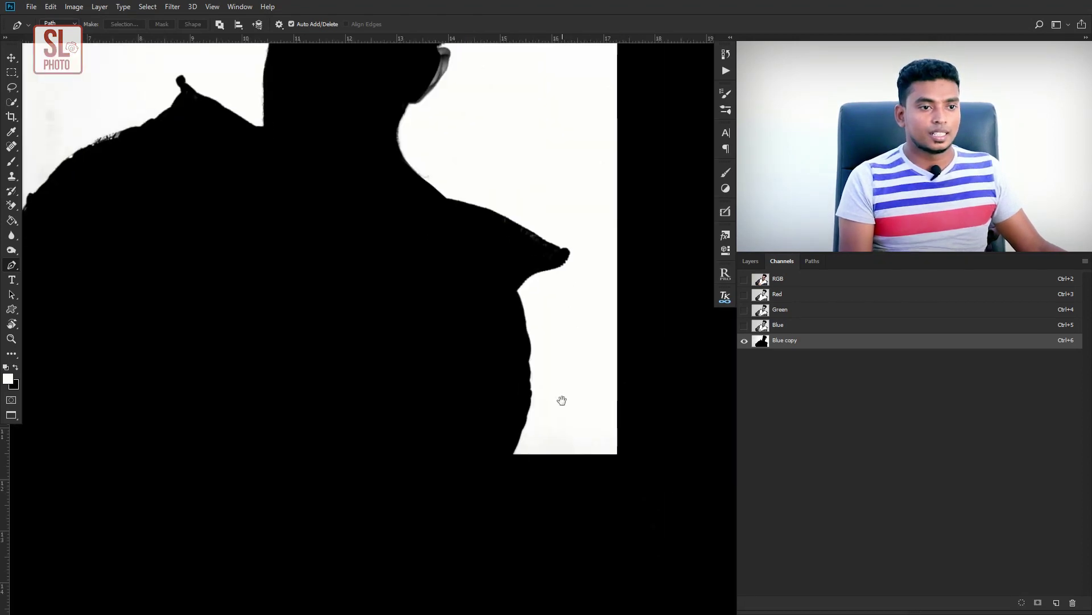
scroll(555, 378, "up", 3)
scroll(504, 233, "up", 3)
left_click_drag(444, 159, 549, 461)
scroll(535, 455, "down", 3)
key("ctrl+0")
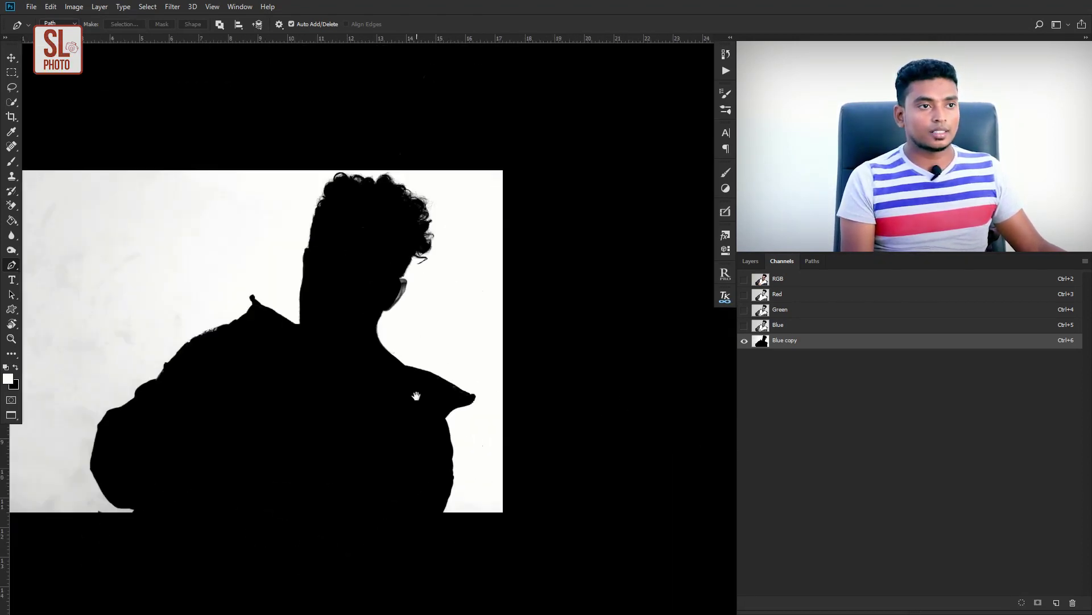
scroll(385, 285, "up", 3)
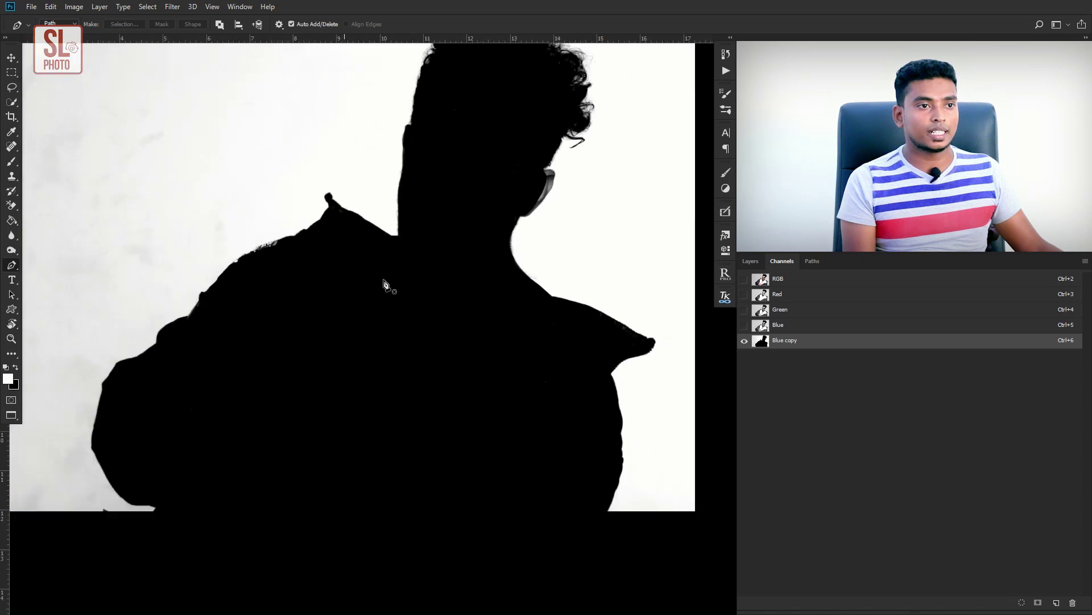
scroll(385, 285, "down", 1)
scroll(394, 303, "down", 2)
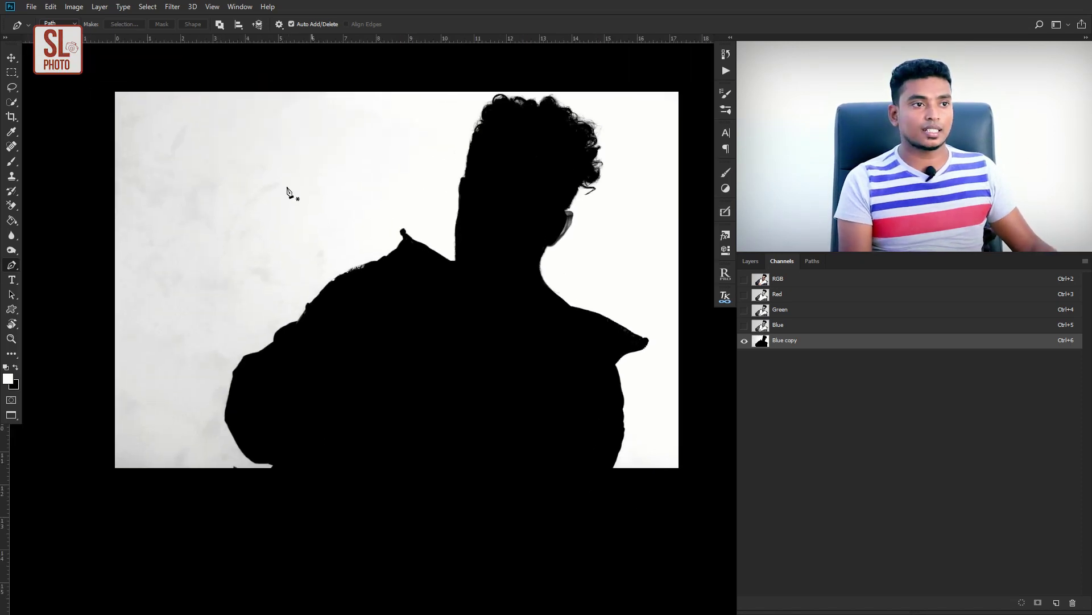
scroll(188, 220, "up", 3)
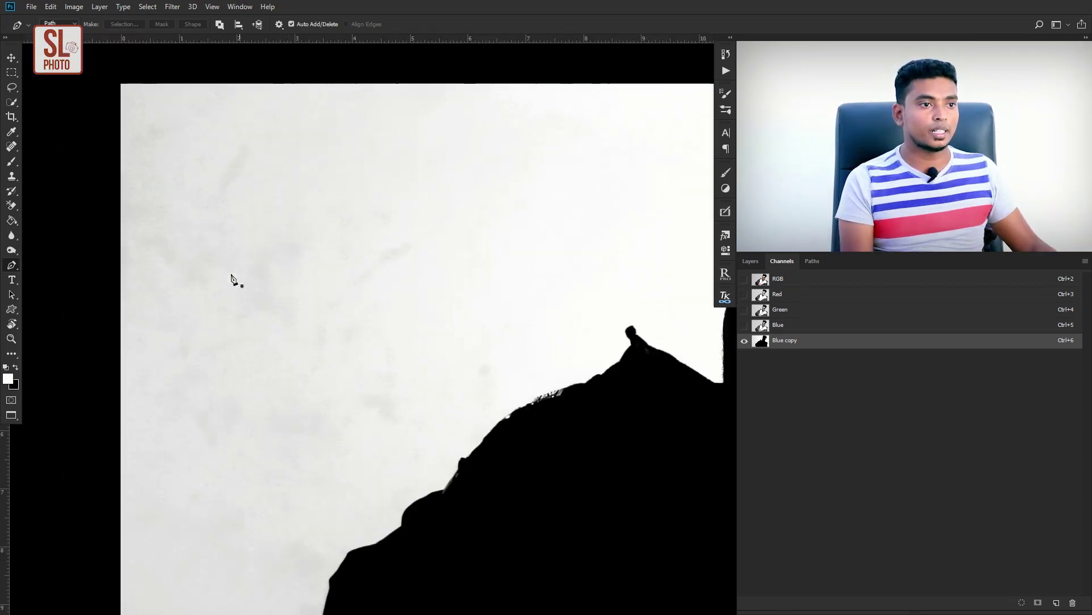
Activate the Brush tool and set the foreground color to black (000000) for painting over the gray ear
left_click_drag(442, 561, 100, 409)
left_click_drag(478, 271, 318, 518)
scroll(441, 335, "up", 2)
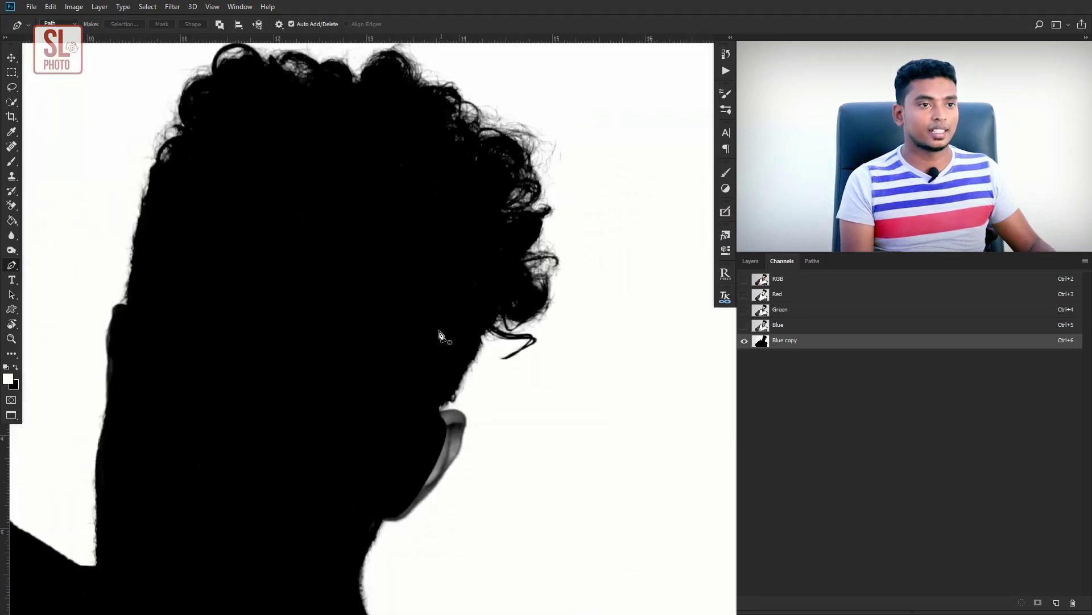
scroll(441, 336, "up", 3)
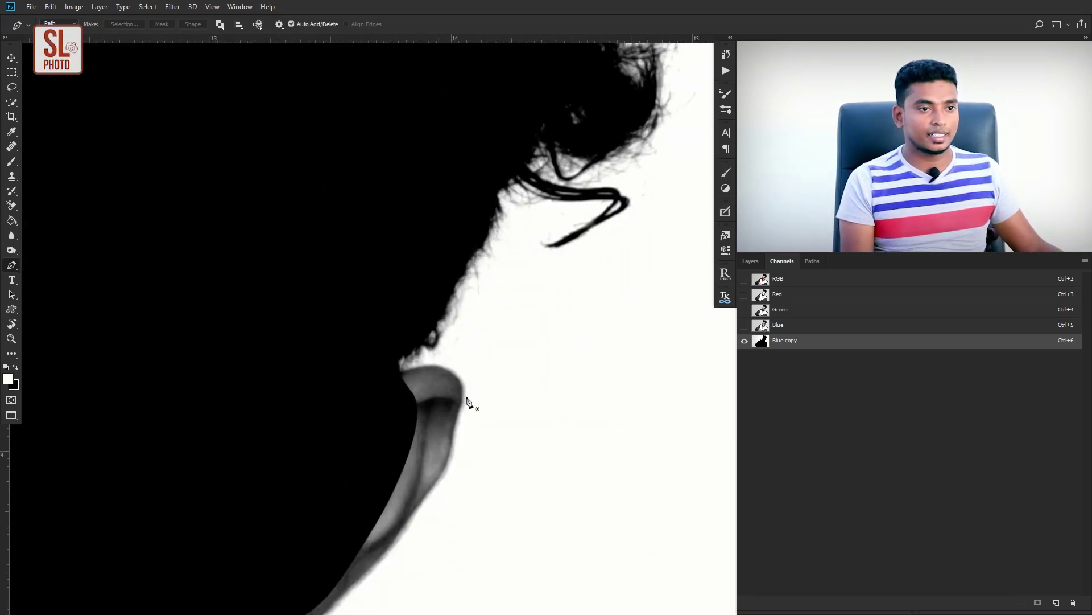
scroll(421, 444, "down", 2)
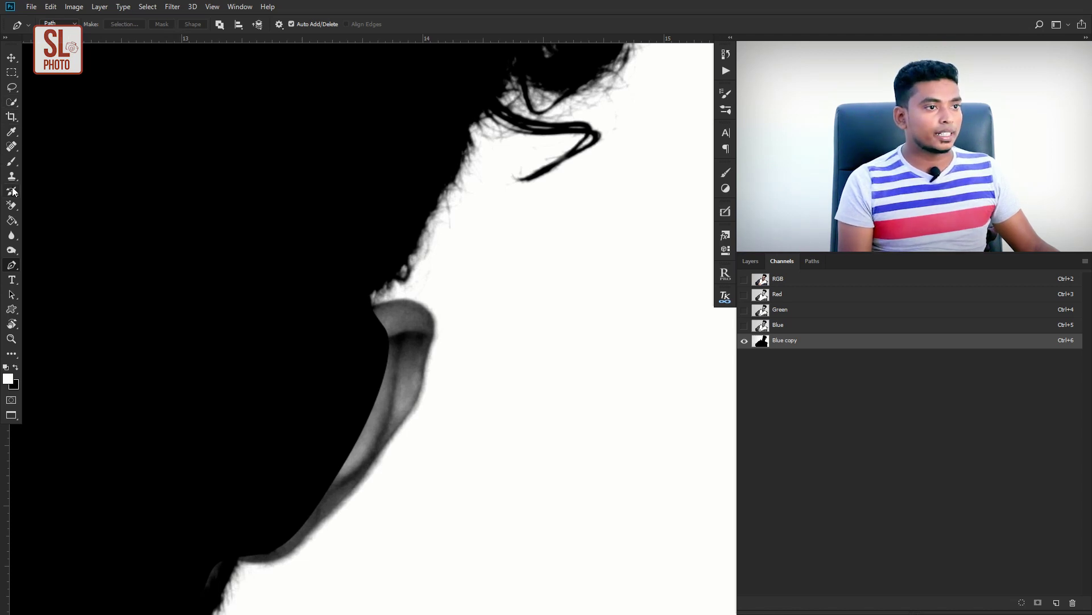
left_click(13, 164)
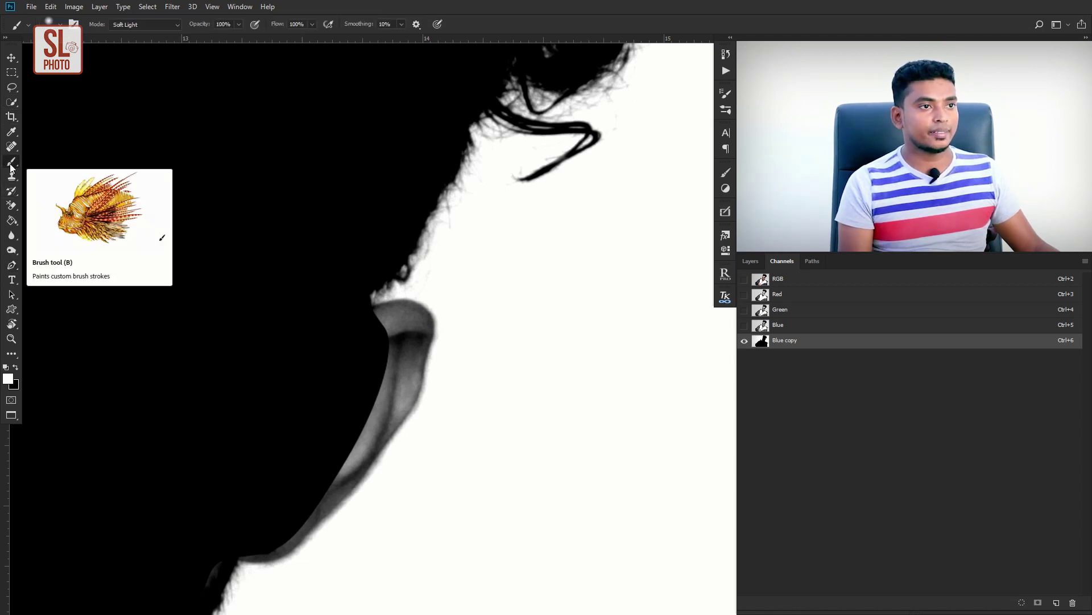
left_click(8, 378)
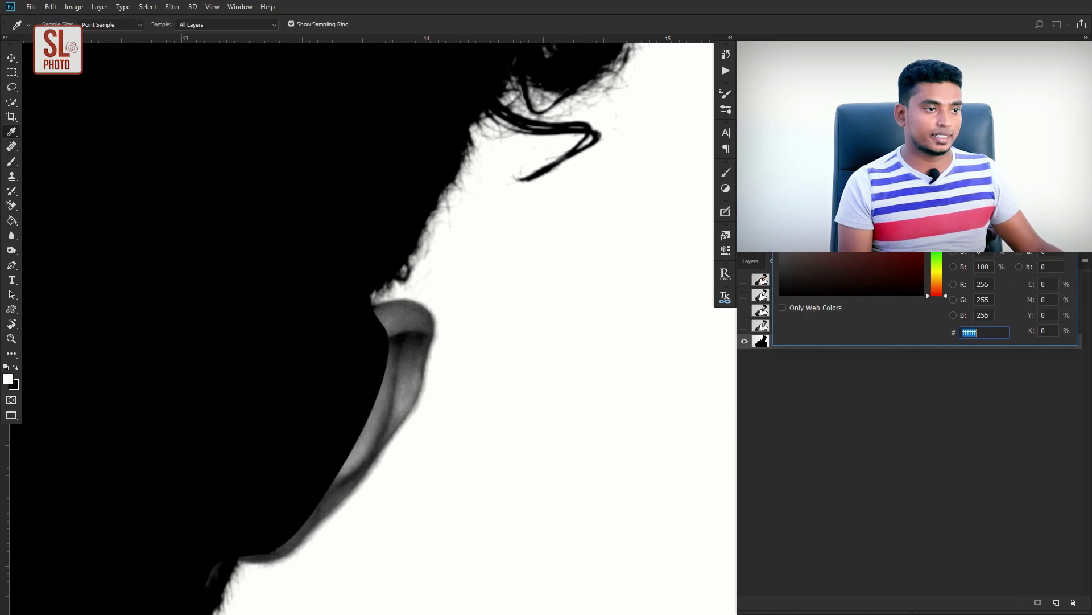
left_click_drag(923, 127, 349, 215)
left_click_drag(275, 346, 358, 392)
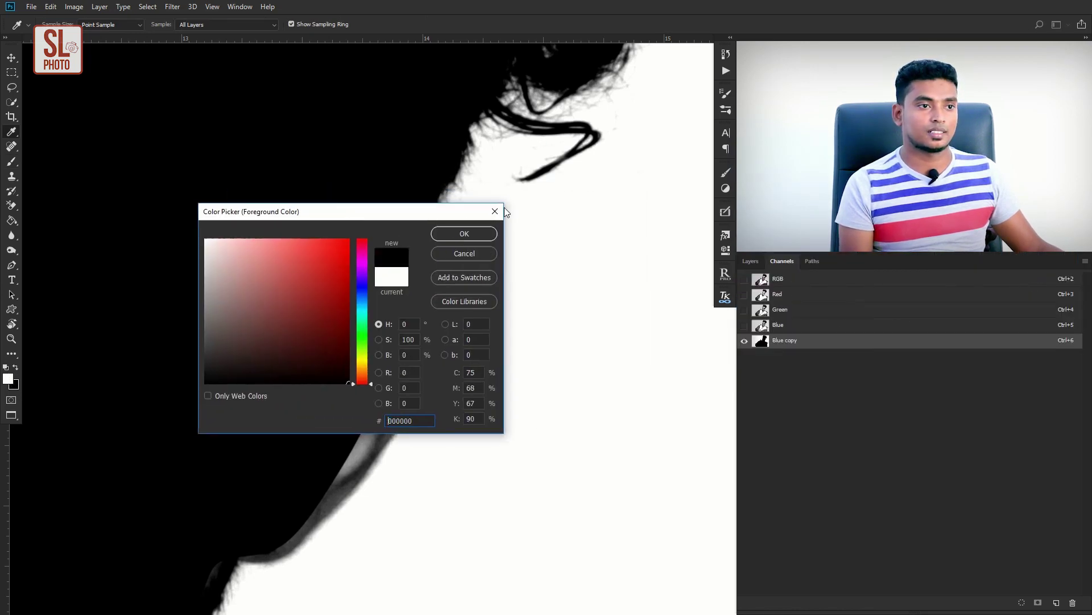
left_click(458, 233)
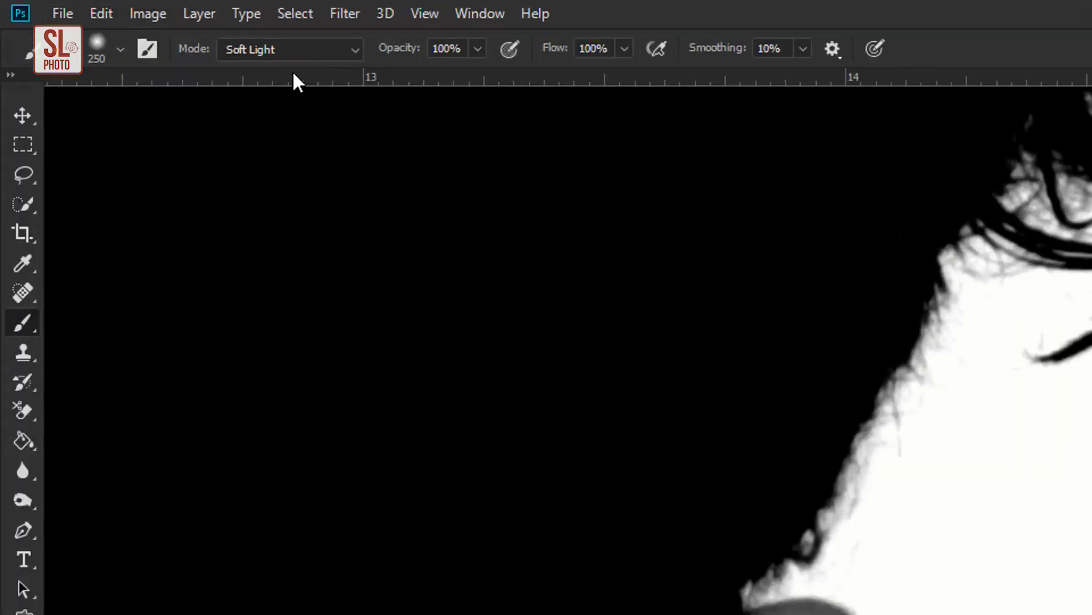
Set the brush's blending mode to Soft Light, keeping opacity and flow at 100%
left_click(286, 52)
left_click(272, 66)
left_click(285, 50)
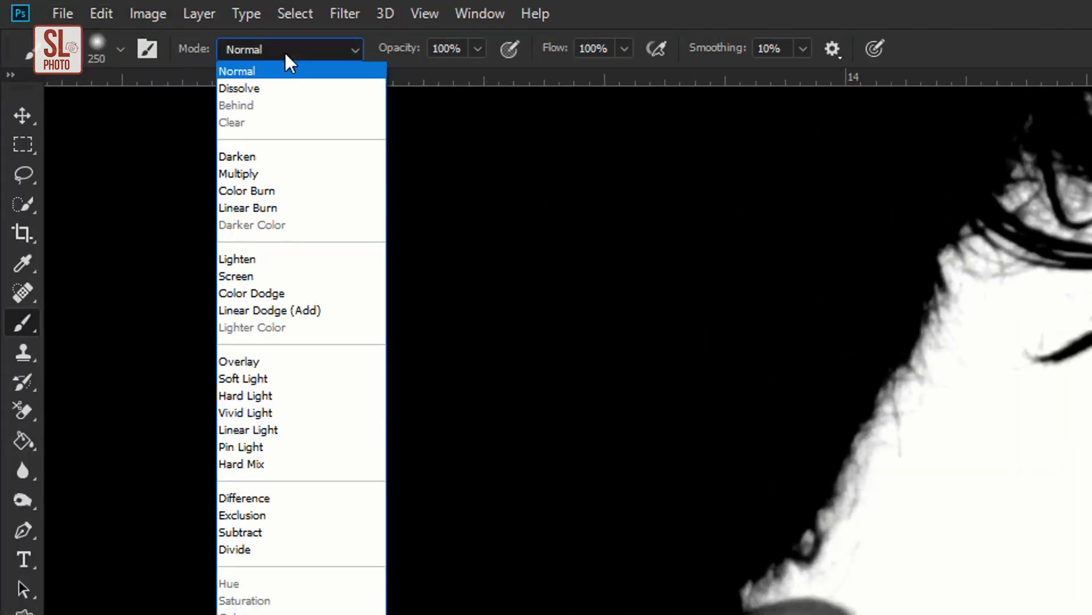
left_click(285, 378)
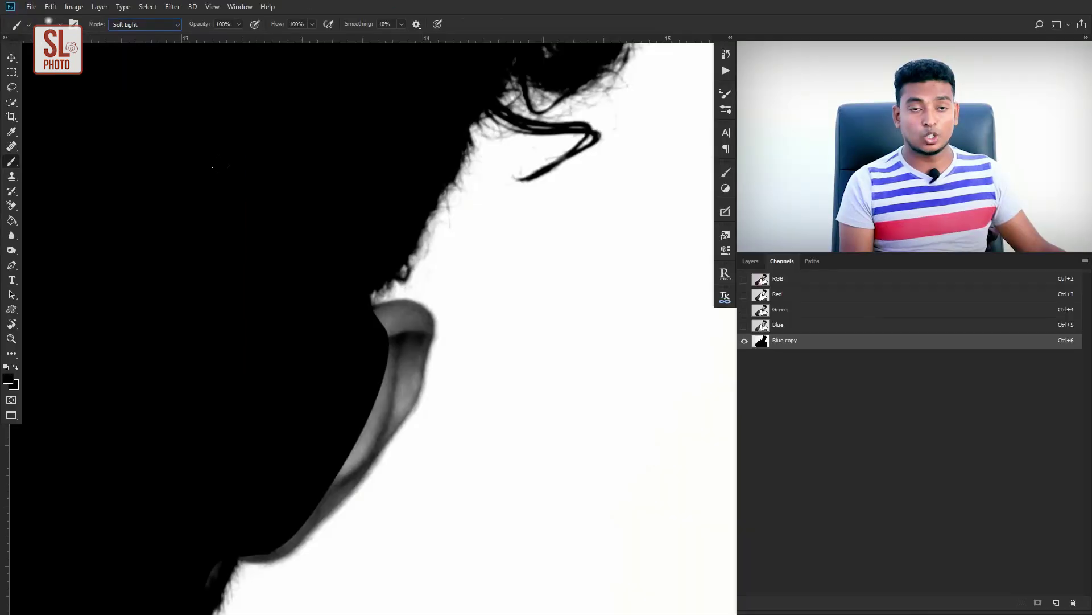
scroll(709, 278, "down", 3)
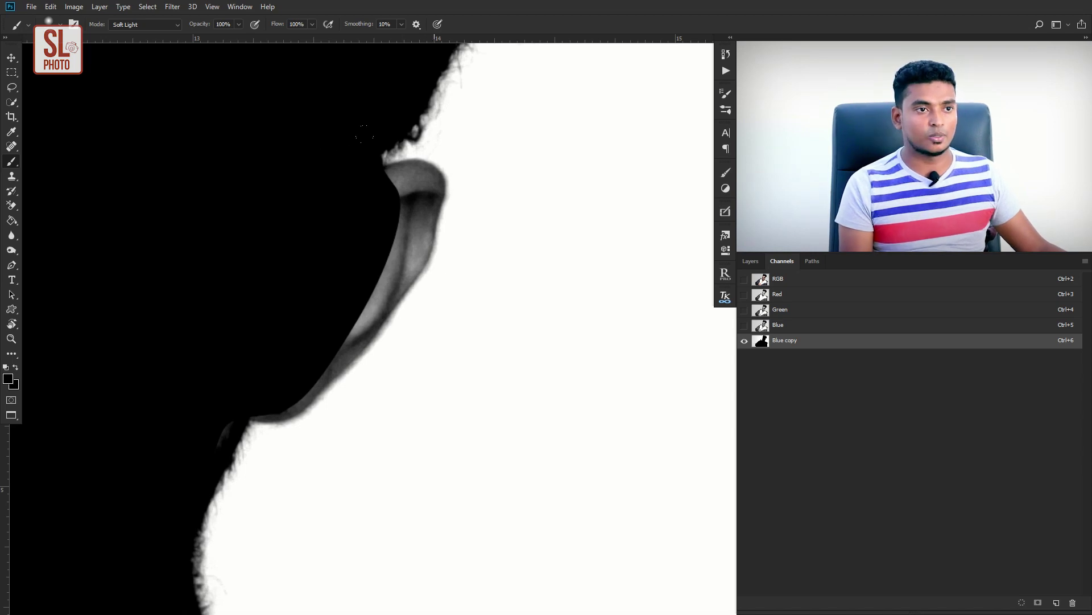
Paint the gray ear area black from its upper rim down to the lobe in the Blue copy channel
left_click(405, 194)
left_click(404, 199)
left_click(395, 230)
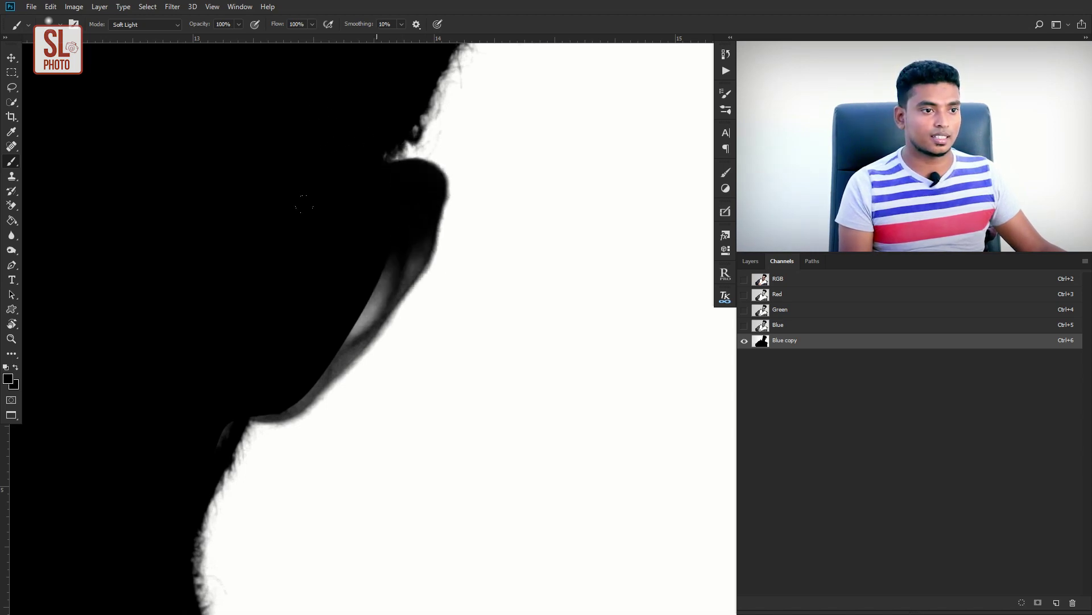
left_click(384, 259)
left_click(369, 284)
left_click_drag(354, 302, 253, 390)
left_click_drag(398, 229, 335, 461)
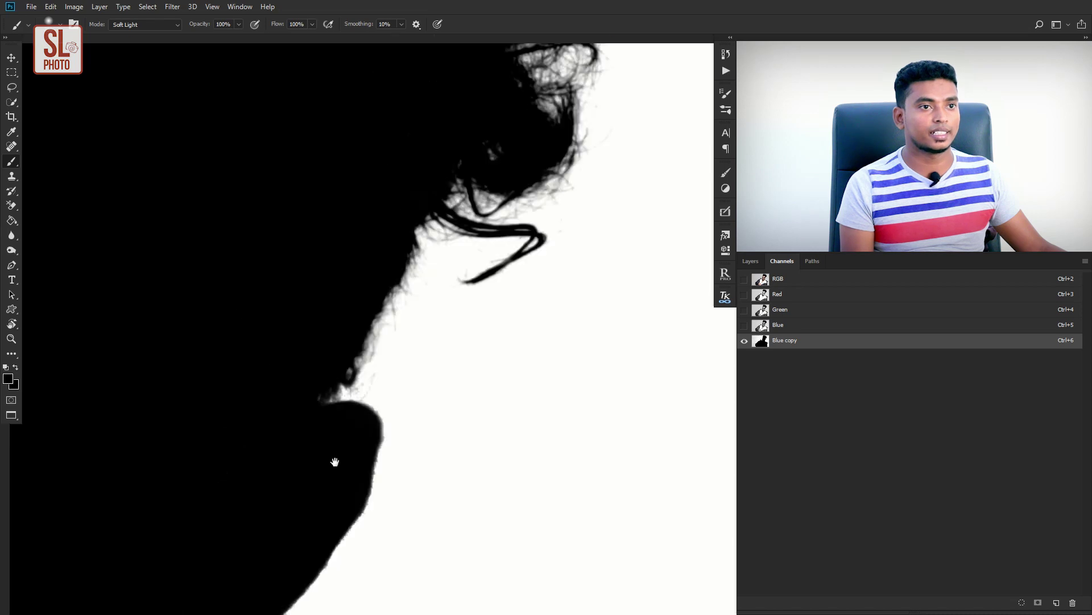
Try to blacken the light specks along the jacket's shoulder edge, and undo the stroke
scroll(336, 455, "down", 3)
mouse_move(358, 235)
left_mouse_down()
mouse_move(400, 389)
mouse_move(663, 188)
left_mouse_up()
mouse_move(236, 290)
left_mouse_down()
mouse_move(407, 366)
mouse_move(683, 210)
left_mouse_up()
left_click_drag(256, 262, 342, 233)
key("ctrl+z")
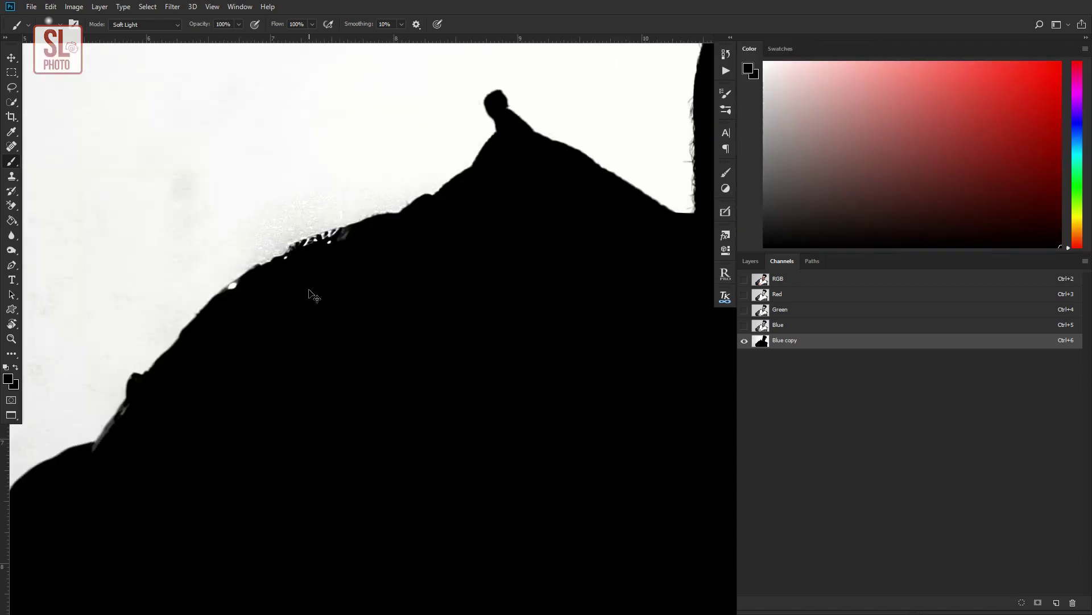
left_click_drag(311, 295, 562, 99)
left_click_drag(399, 165, 356, 233)
Reset the colors to a white foreground and brush over the gray background beside the jacket to whiten it
scroll(355, 347, "down", 5)
left_click_drag(655, 455, 199, 370)
left_click_drag(630, 483, 419, 449)
left_click_drag(224, 327, 607, 497)
left_click_drag(191, 389, 573, 202)
left_click_drag(398, 284, 478, 383)
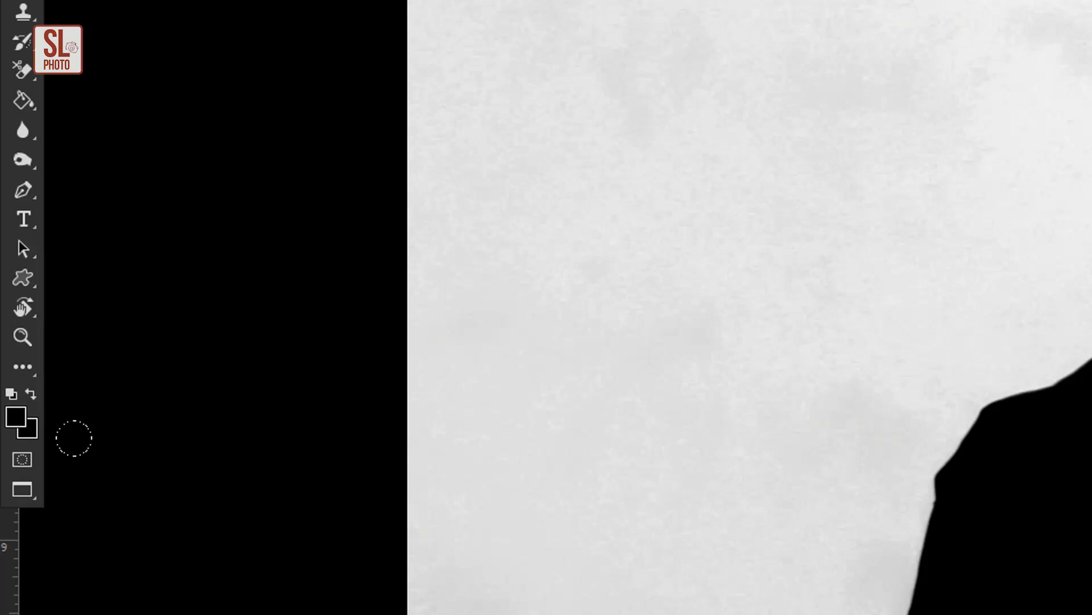
key("d")
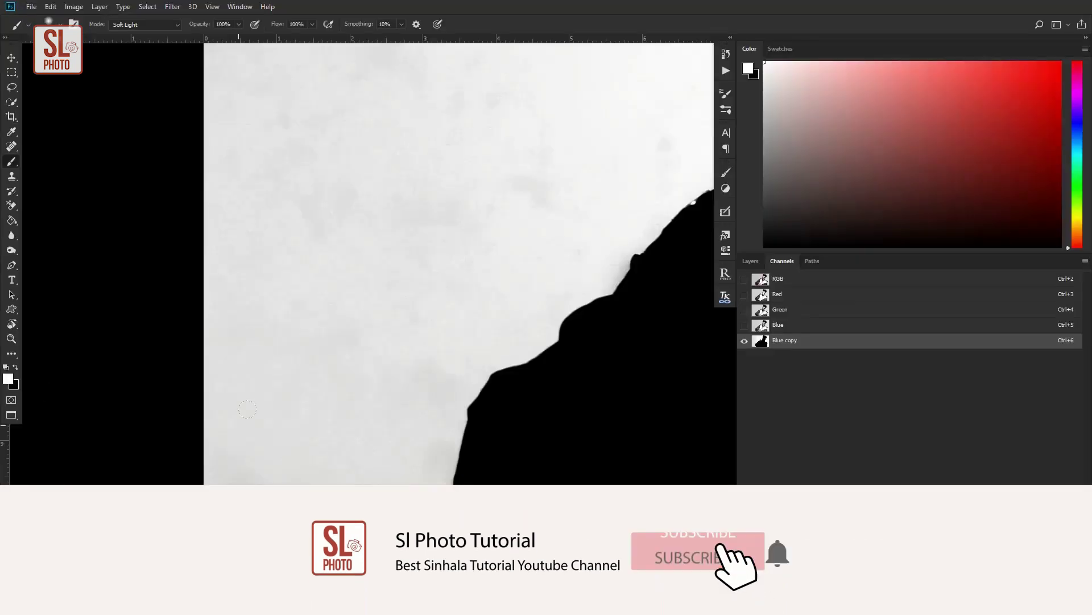
left_click_drag(354, 451, 260, 230)
mouse_move(295, 336)
left_mouse_down()
mouse_move(242, 226)
mouse_move(359, 341)
left_mouse_up()
mouse_move(319, 239)
left_mouse_down()
mouse_move(341, 327)
mouse_move(284, 228)
left_mouse_up()
mouse_move(410, 142)
left_mouse_down()
mouse_move(294, 342)
mouse_move(165, 398)
left_mouse_up()
scroll(343, 337, "down", 3)
left_click_drag(399, 227, 208, 335)
left_click(12, 309)
left_click_drag(83, 236, 310, 266)
key("ctrl+z")
left_click_drag(274, 401, 421, 343)
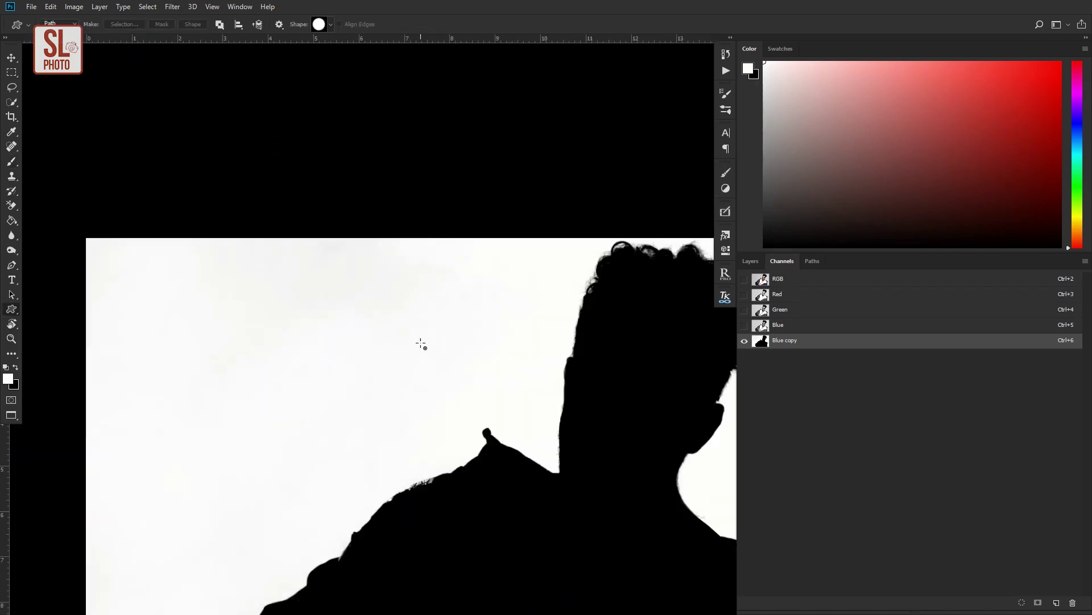
Brush white over the remaining grayish background around the silhouette, and switch to the Move tool
key("b")
left_click_drag(682, 472, 256, 356)
mouse_move(227, 490)
left_mouse_down()
mouse_move(319, 288)
mouse_move(514, 398)
mouse_move(524, 376)
left_mouse_up()
key("v")
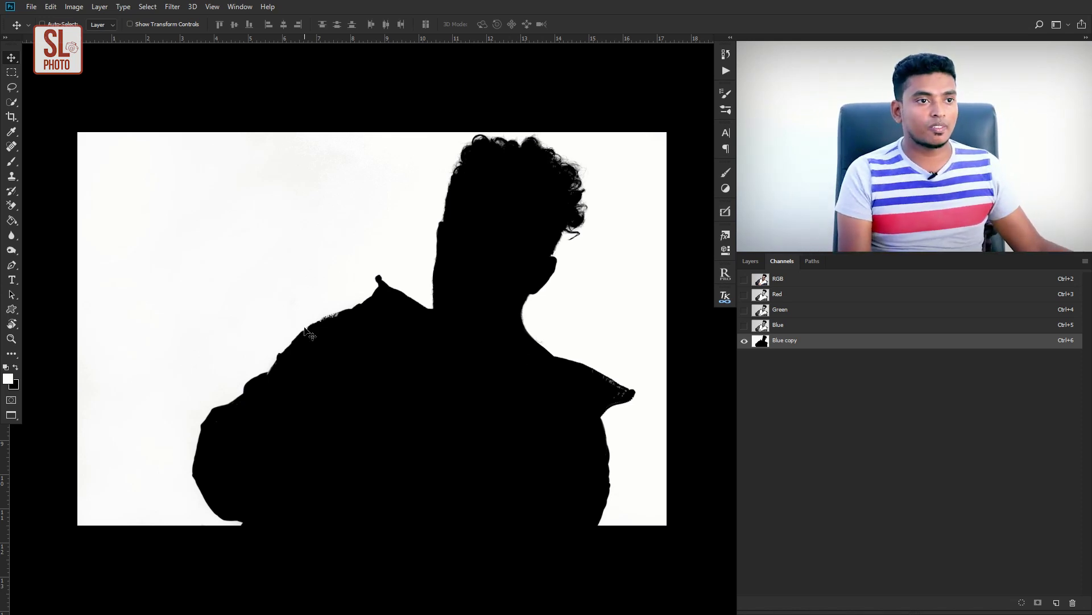
Show the RGB composite channel and load the Blue copy channel as a selection
scroll(617, 90, "up", 8)
left_click_drag(444, 209, 517, 204)
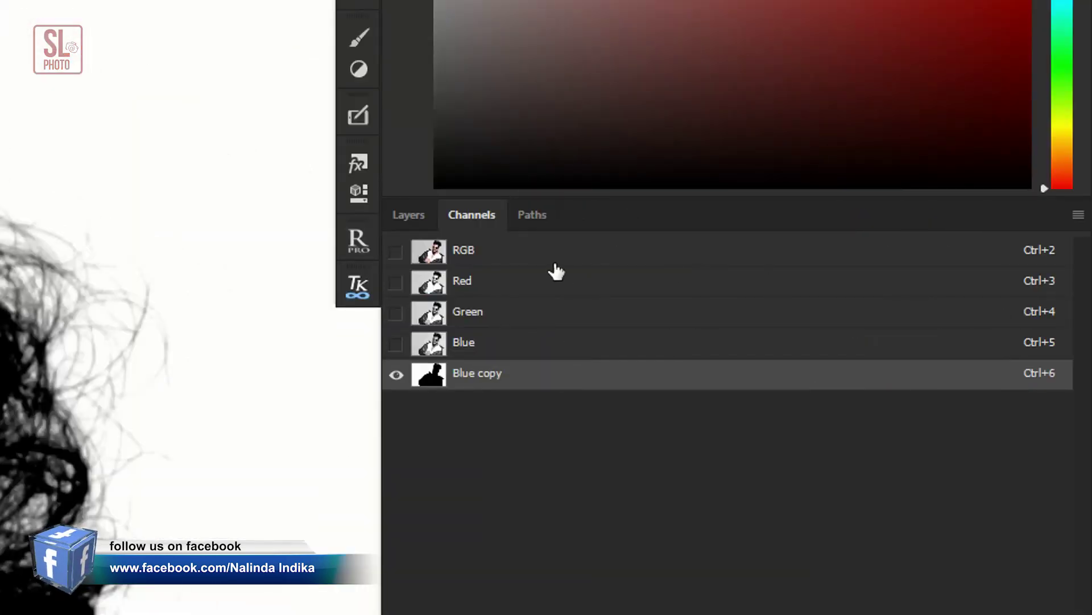
left_click(556, 254)
left_click(438, 382)
left_click(480, 254)
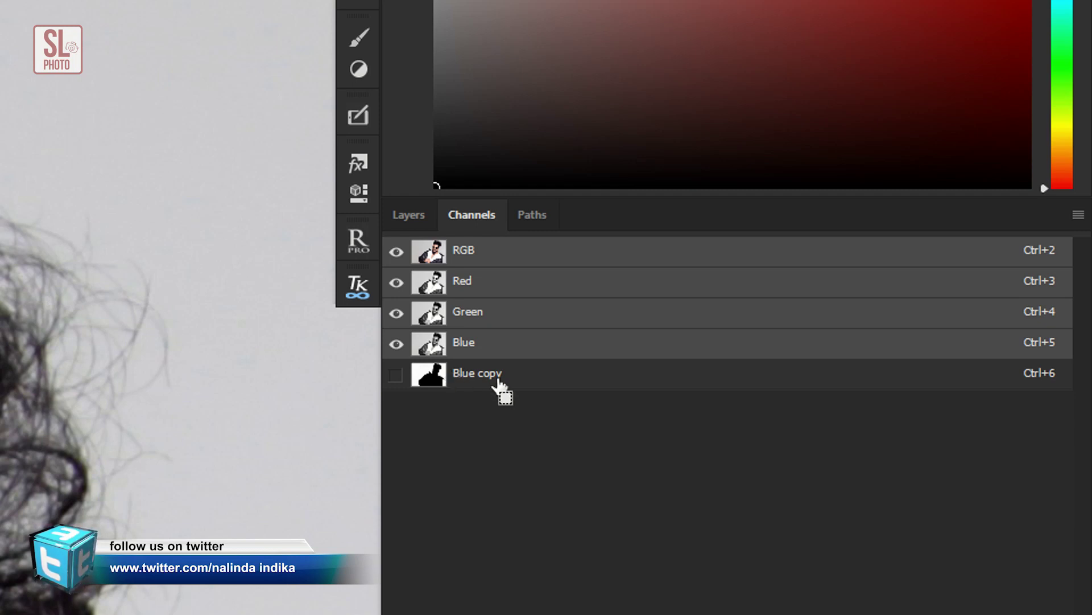
left_click(440, 381, "ctrl")
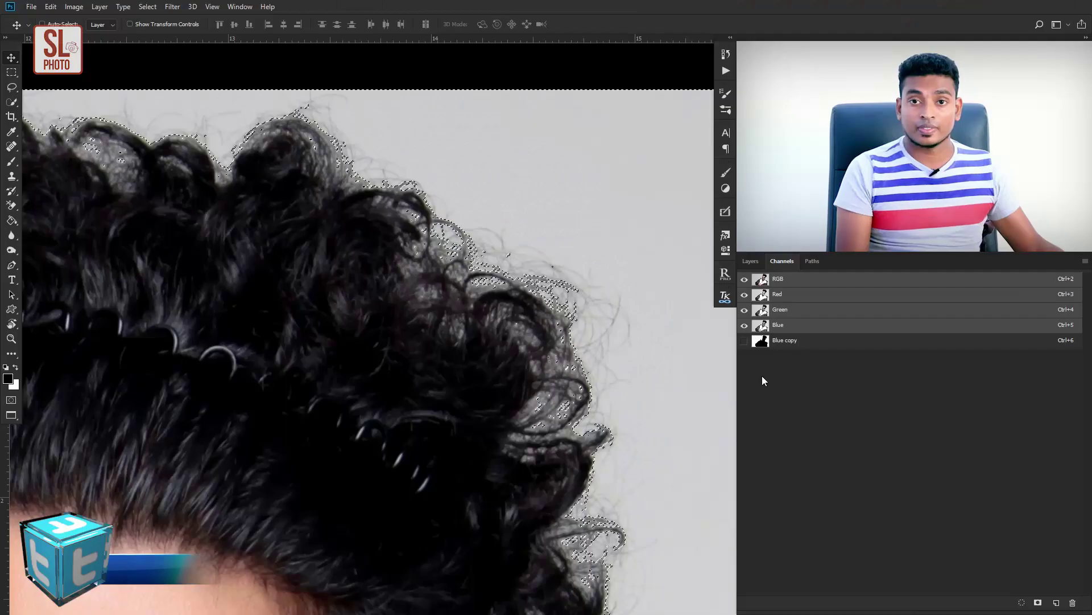
Add an inverted layer mask to the Background layer so the selected backdrop is hidden, and check the curly hair edges
scroll(312, 315, "down", 5)
left_click_drag(312, 315, 515, 234)
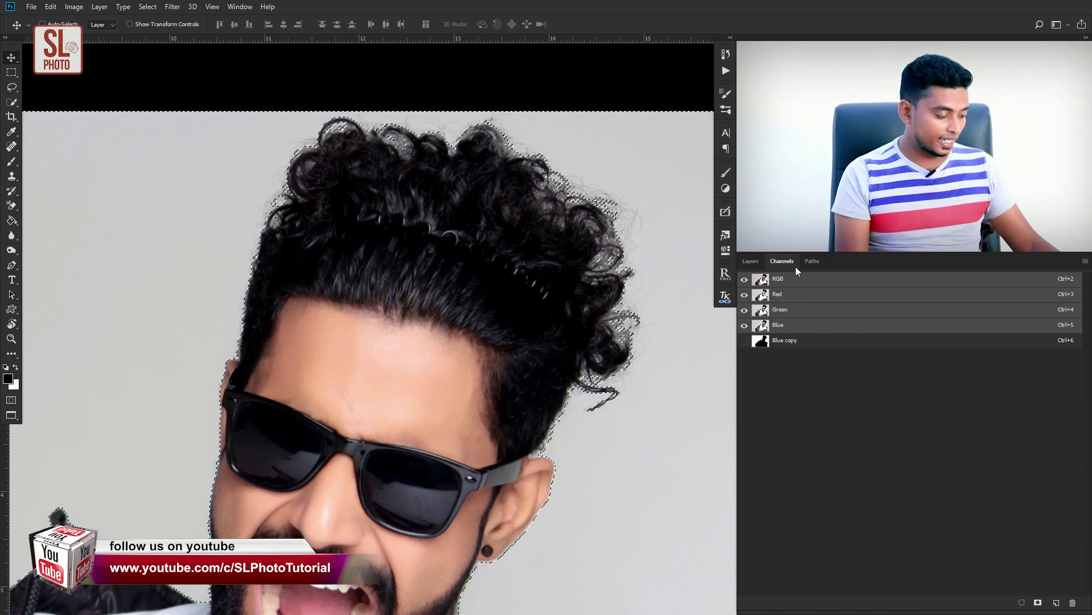
left_click(744, 262)
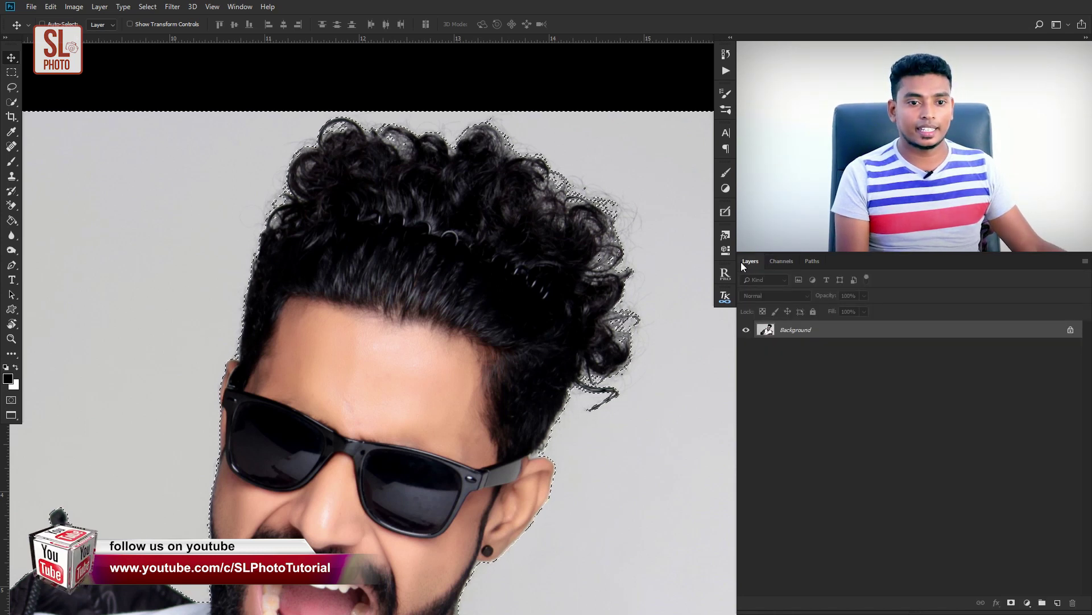
key("ctrl+0")
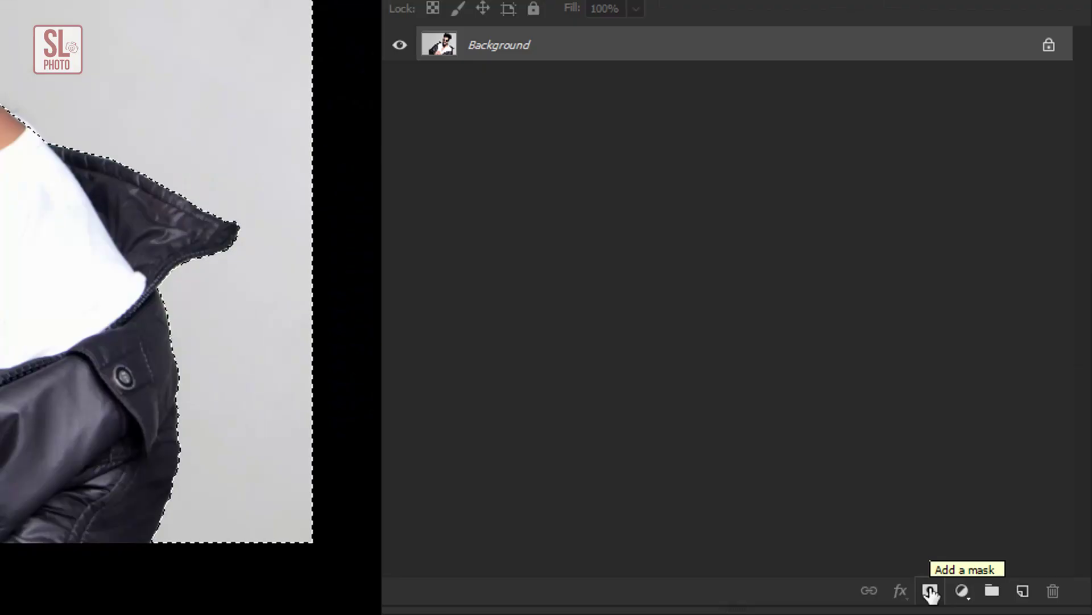
left_click(931, 592)
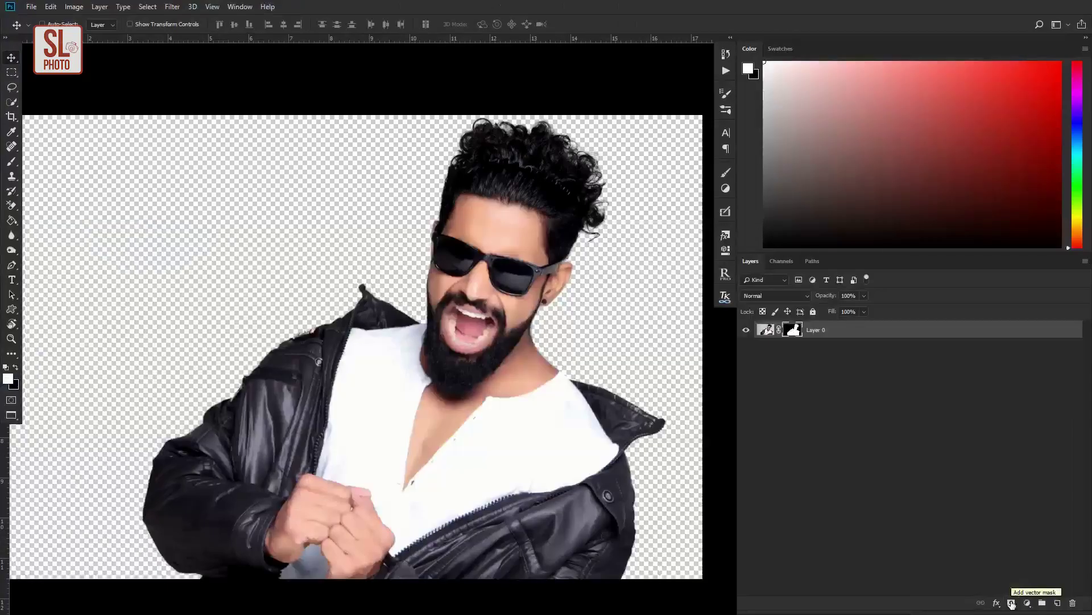
scroll(456, 347, "down", 5)
mouse_move(459, 343)
left_mouse_down()
mouse_move(527, 342)
mouse_move(471, 327)
left_mouse_up()
scroll(523, 343, "up", 9)
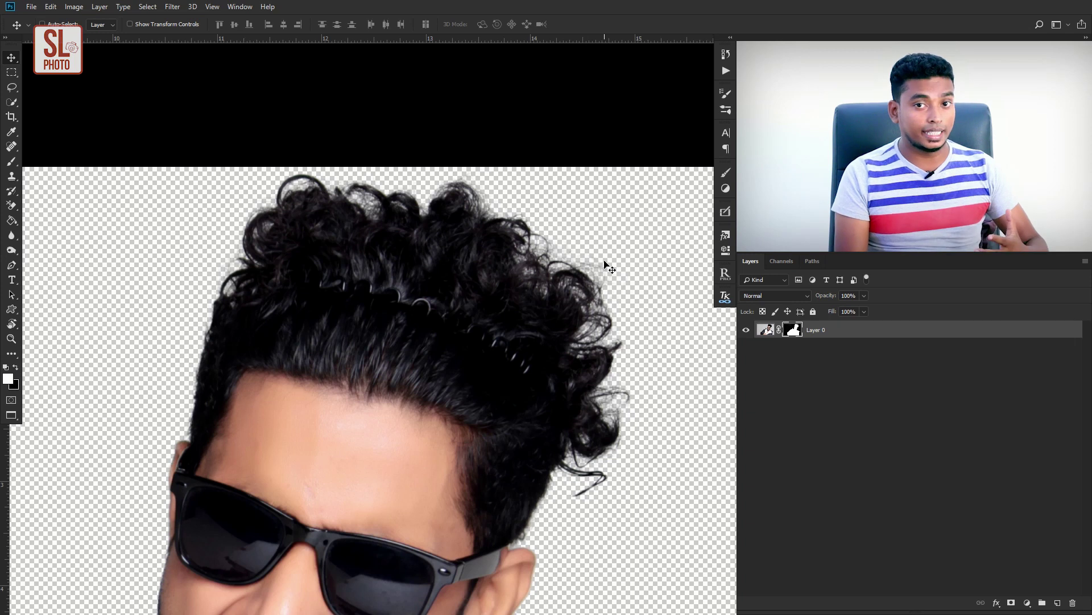
key("ctrl+0")
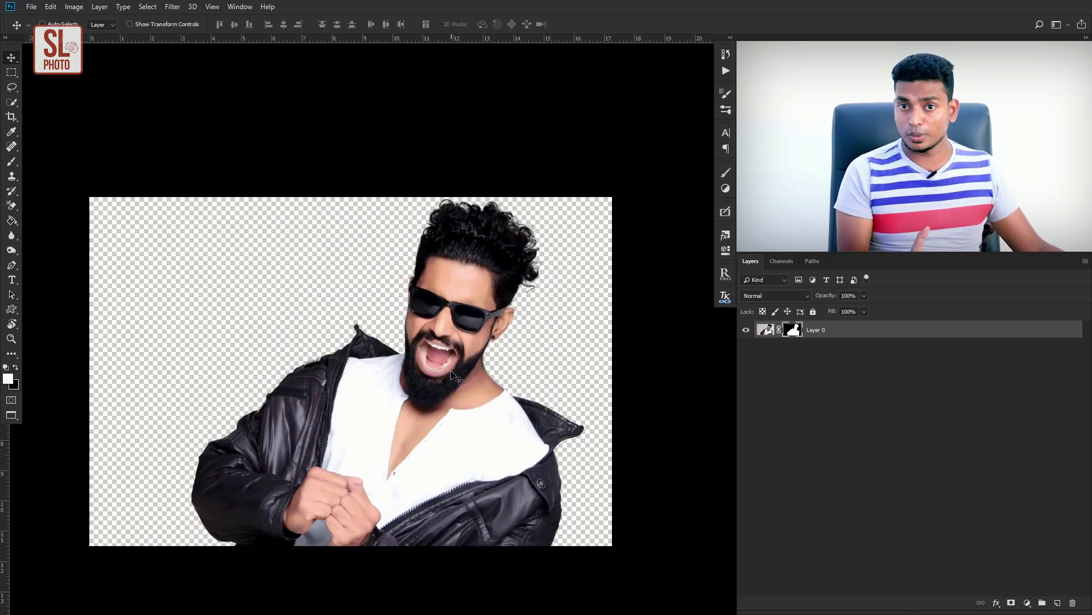